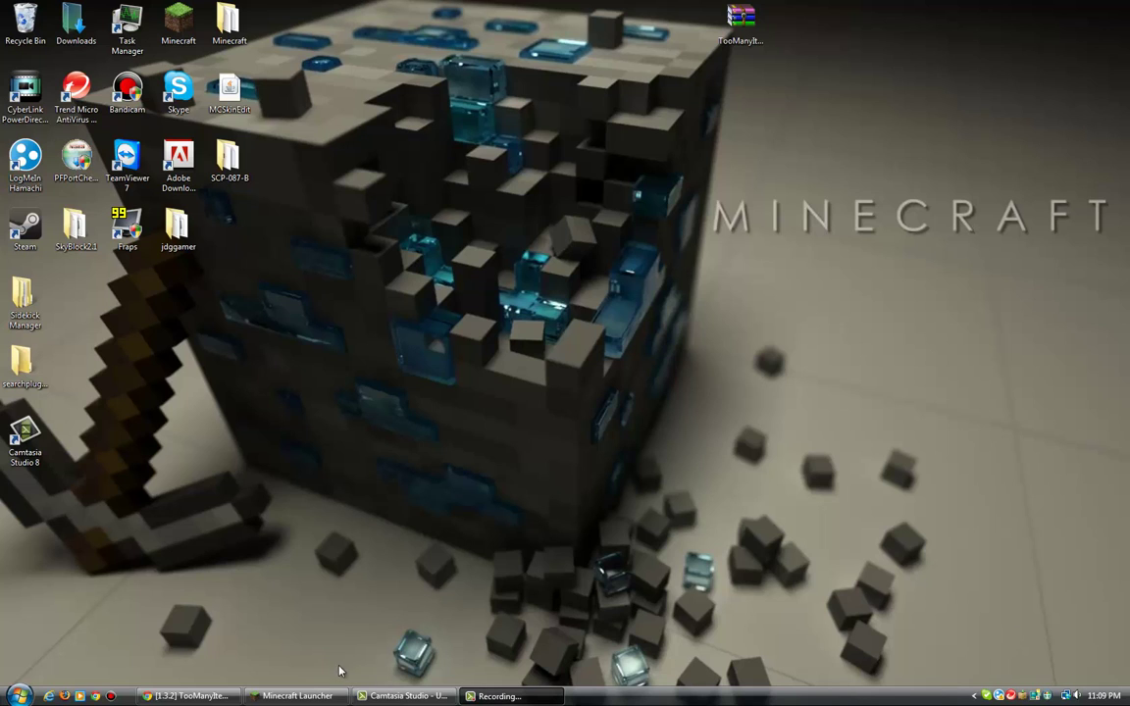
Log in to Minecraft from the launcher with the saved credentials and maximize the game window
left_click(299, 696)
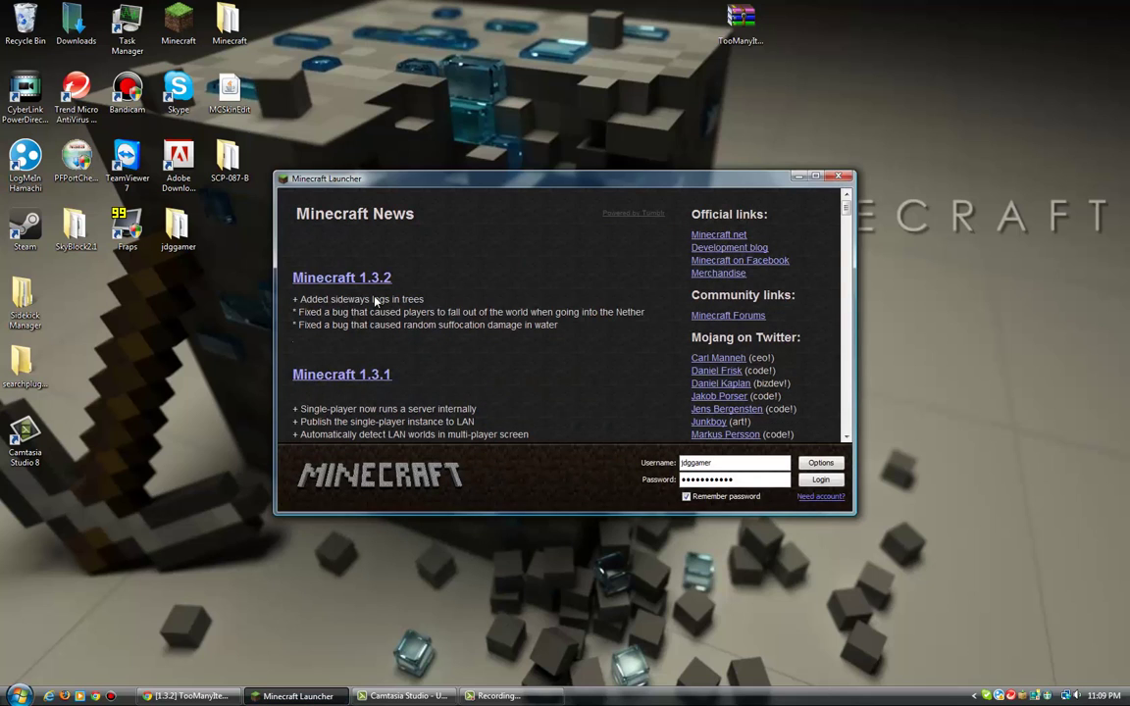
left_click(822, 481)
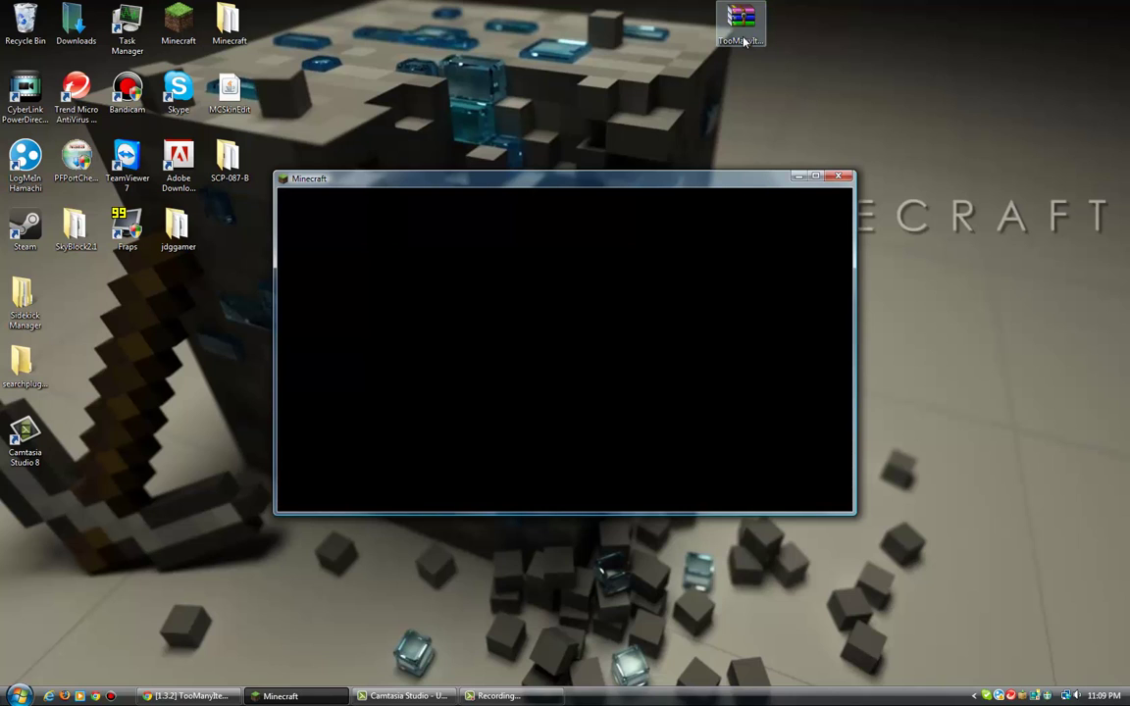
left_click(815, 178)
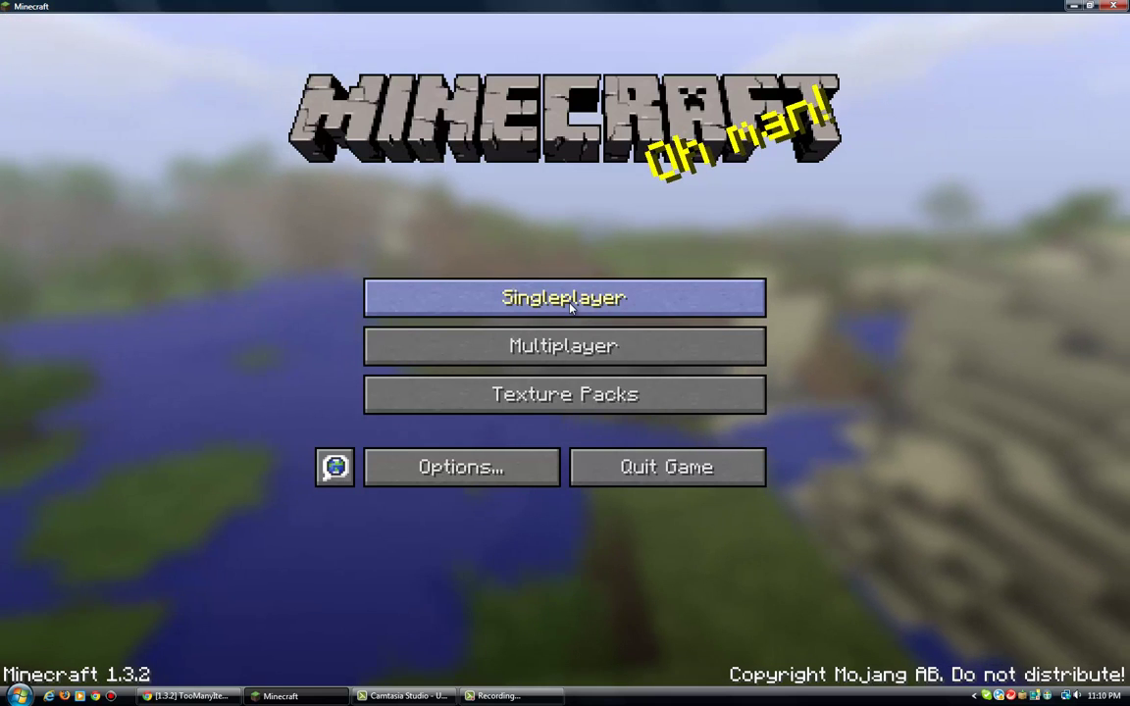
Load the first saved singleplayer world
left_click(570, 308)
left_click(498, 281)
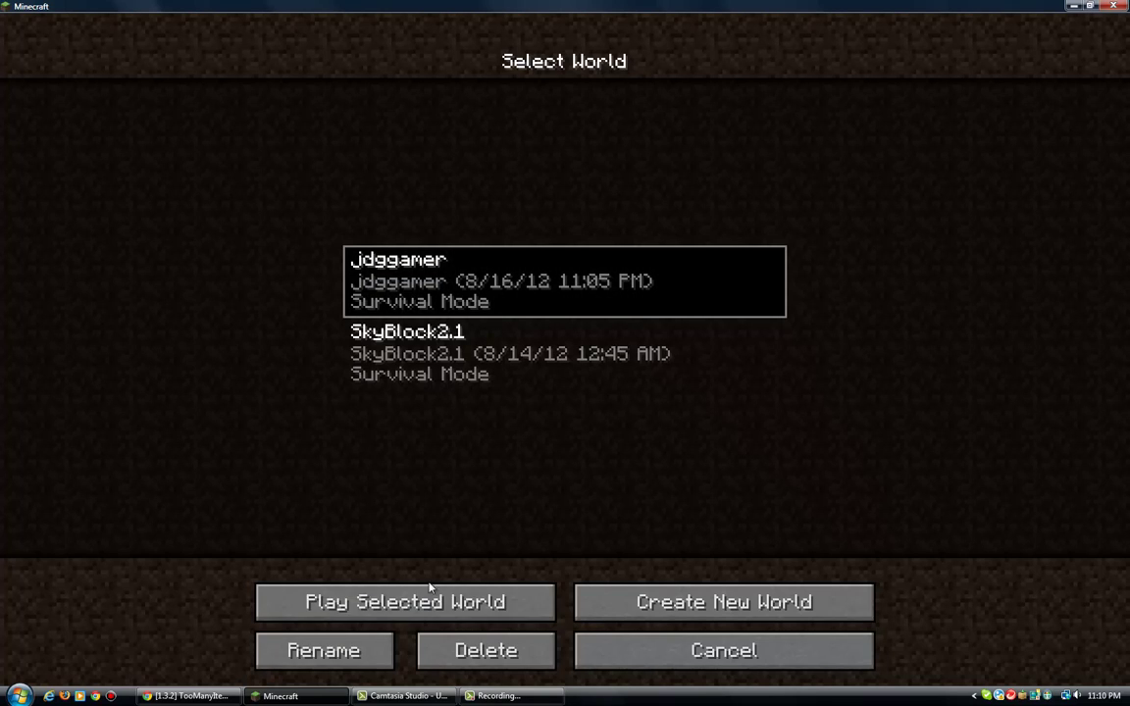
left_click(424, 597)
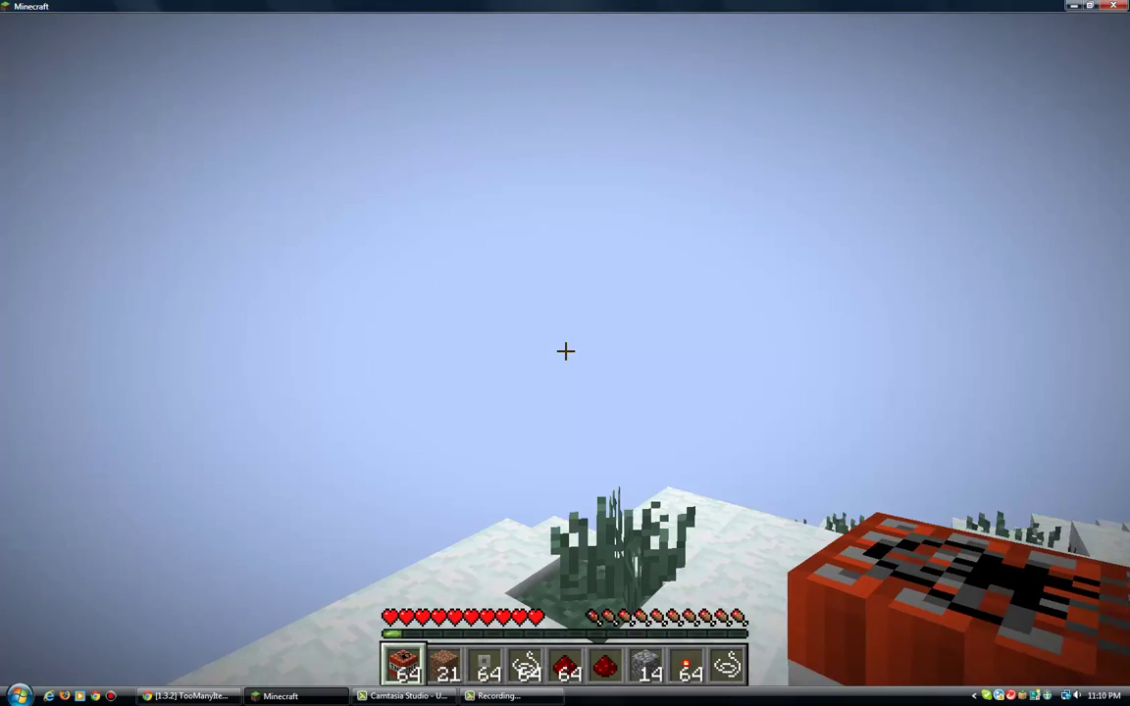
Use the TooManyItems delete mode to remove every item from the player's inventory and hotbar
key("e")
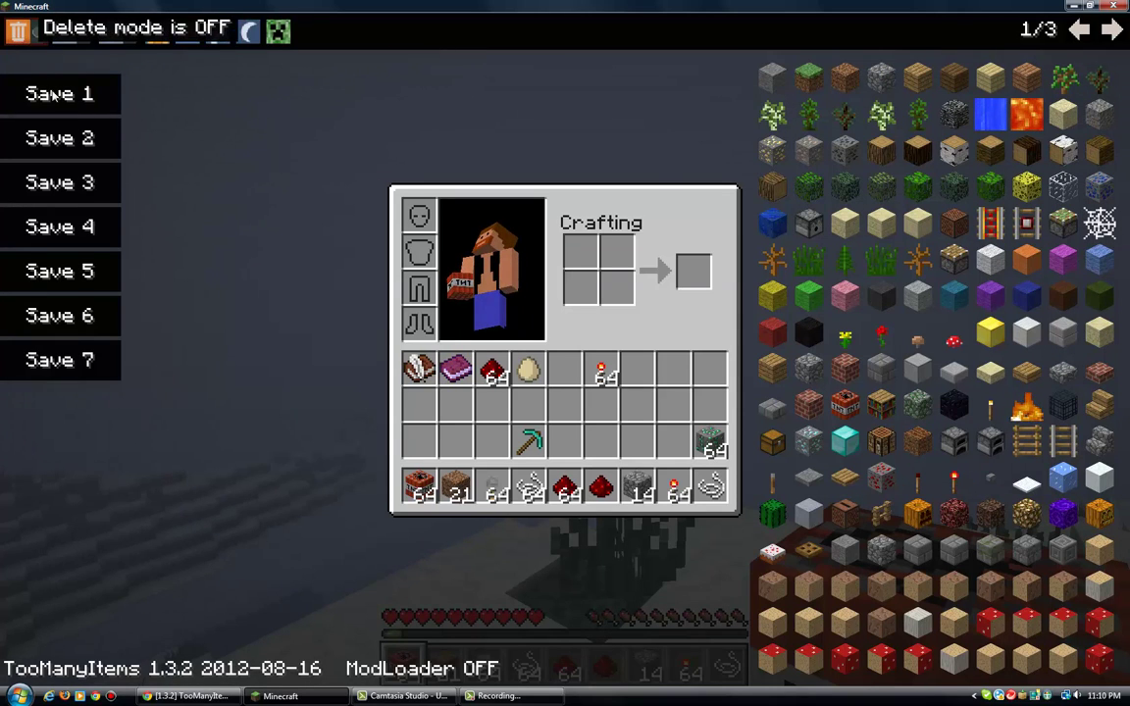
left_click(22, 34)
left_click(419, 368)
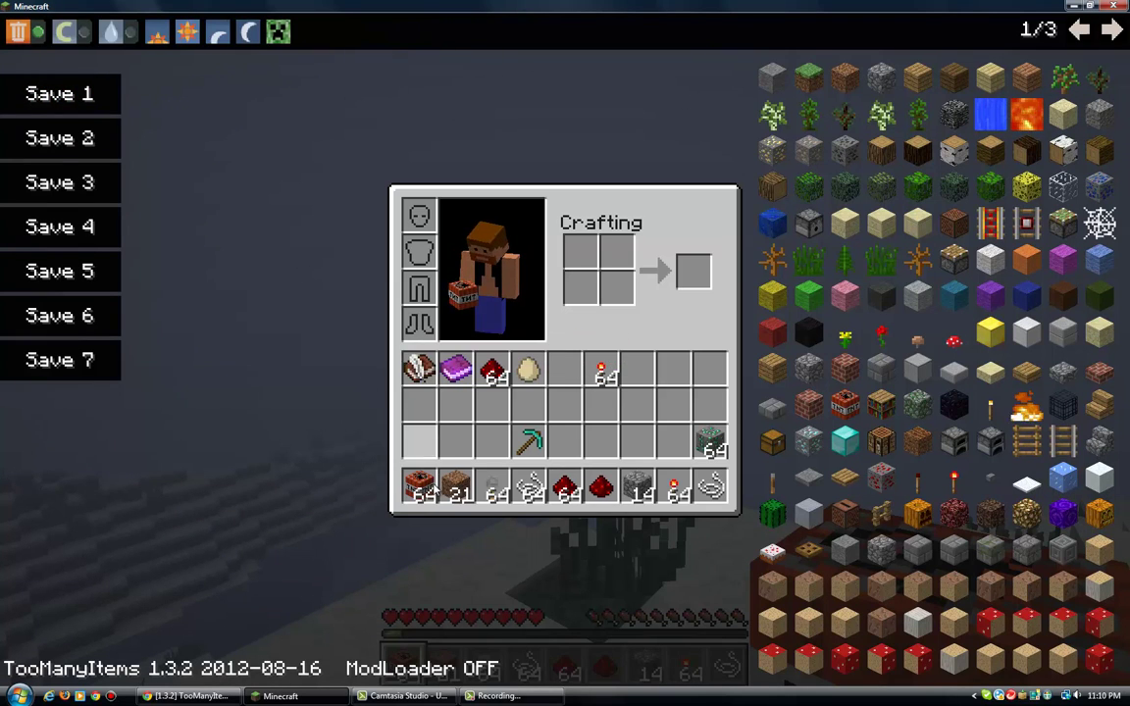
left_click(419, 485)
left_click(456, 486)
left_click(454, 368)
left_click(491, 368)
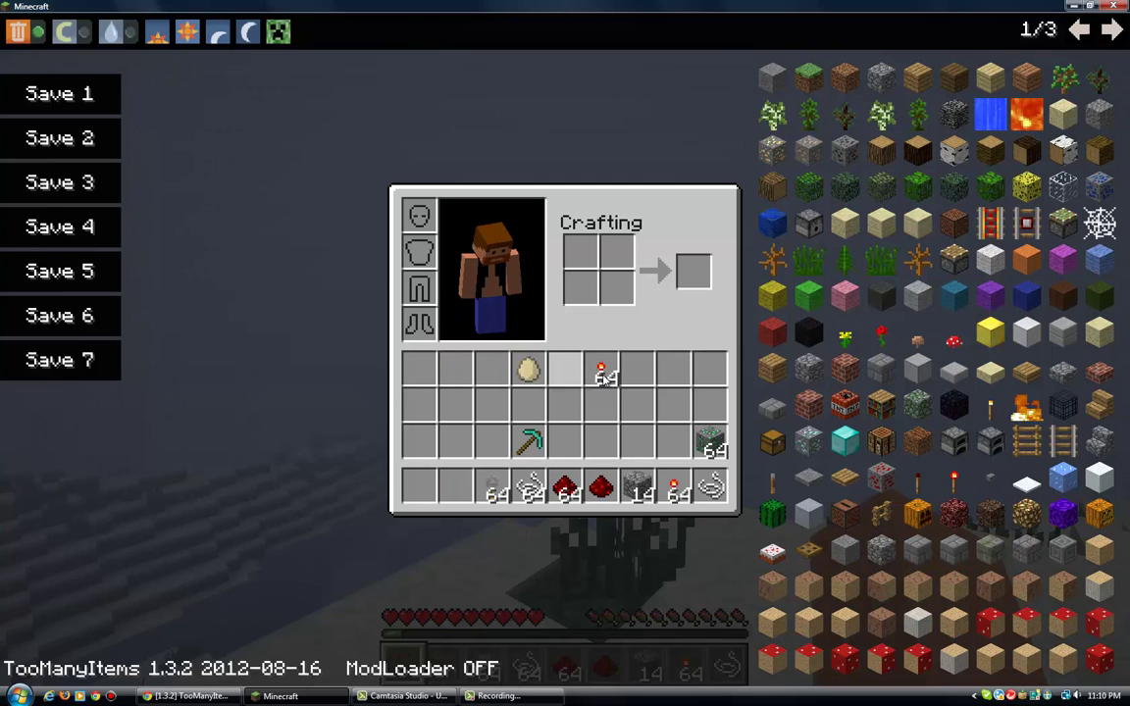
left_click(528, 368)
left_click(601, 368)
left_click(530, 443)
left_click(492, 485)
left_click(530, 485)
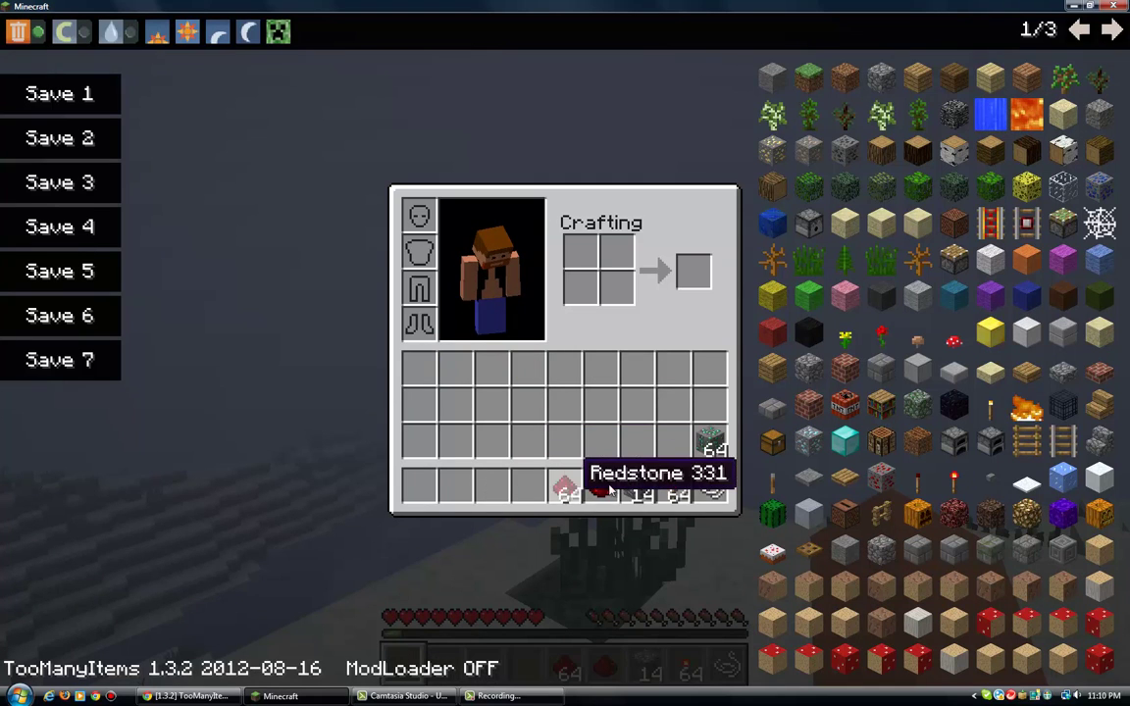
left_click(566, 486)
left_click(639, 488)
left_click(602, 486)
left_click(674, 486)
left_click(712, 485)
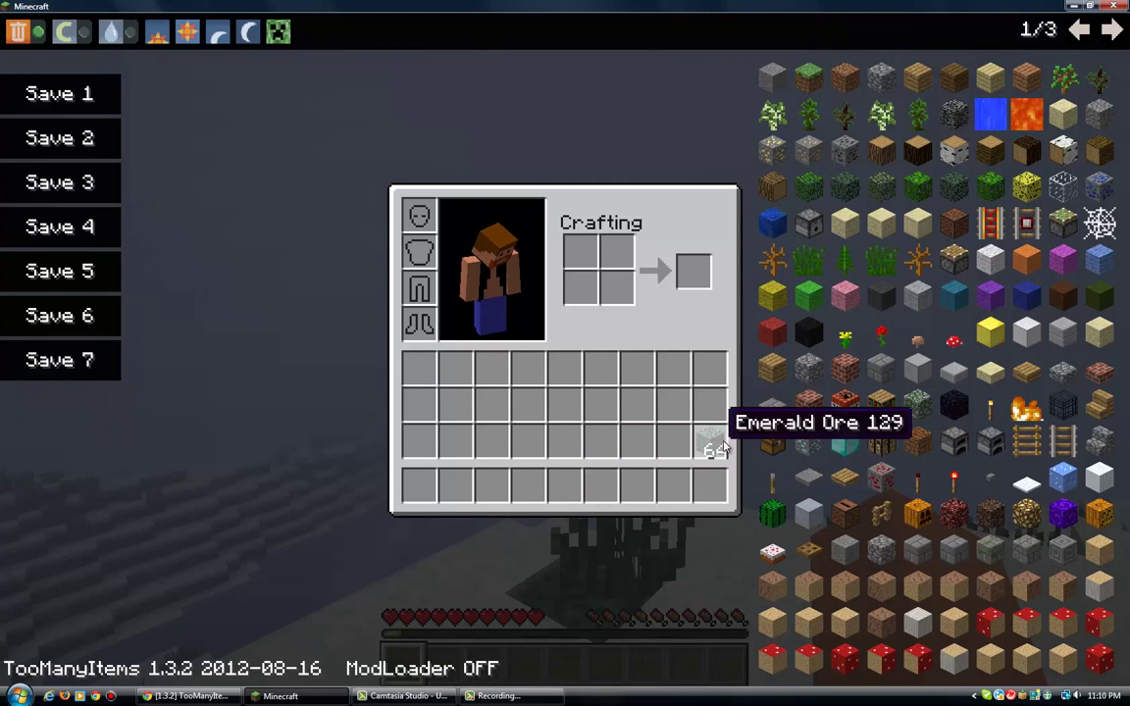
left_click(711, 444)
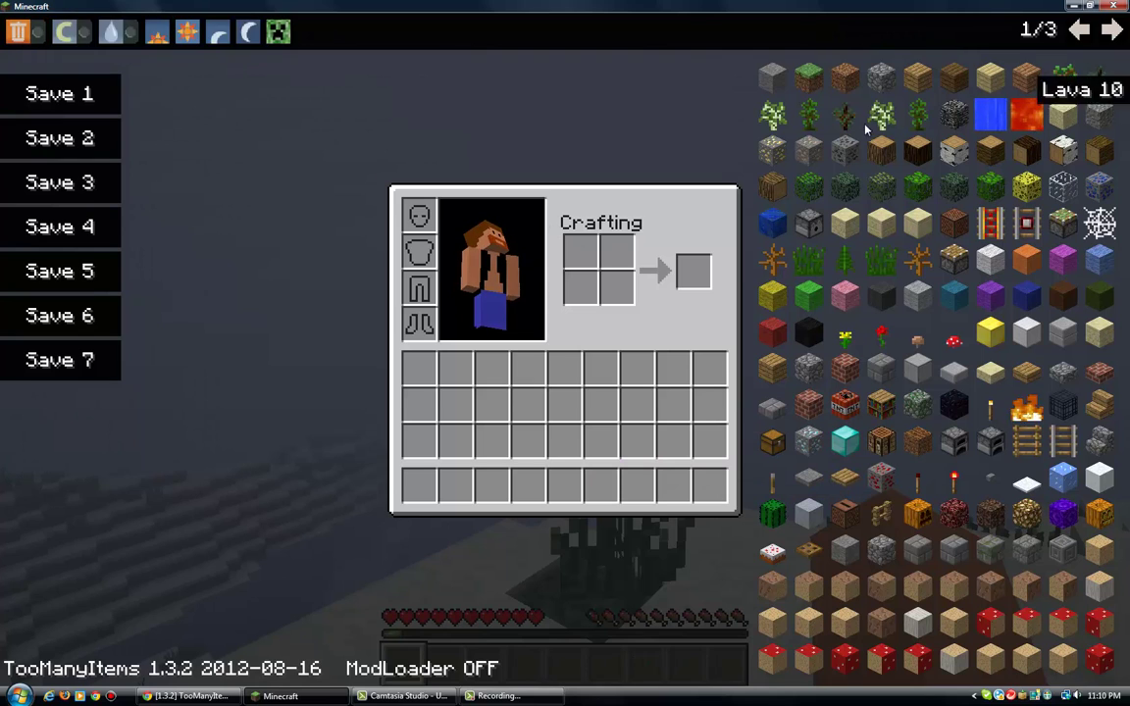
Add eight different 64-block stacks of wood logs, including sideways variants, from the TooManyItems list to the hotbar and return to the world
left_click(886, 152)
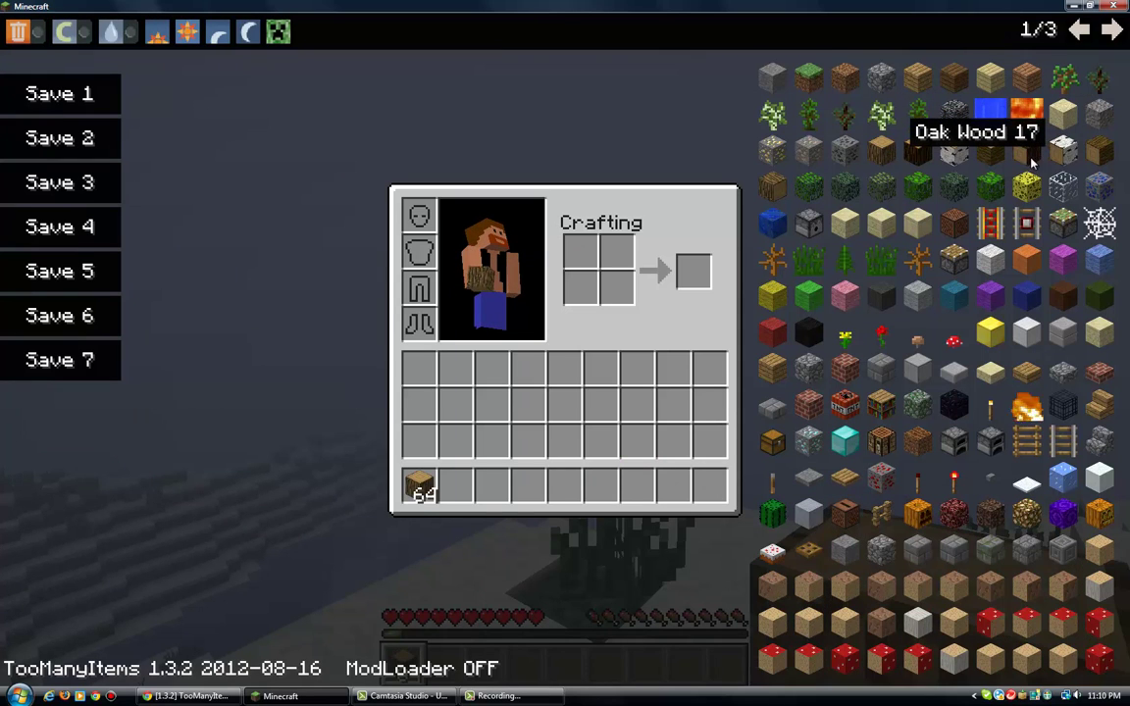
left_click(1096, 155)
left_click(953, 152)
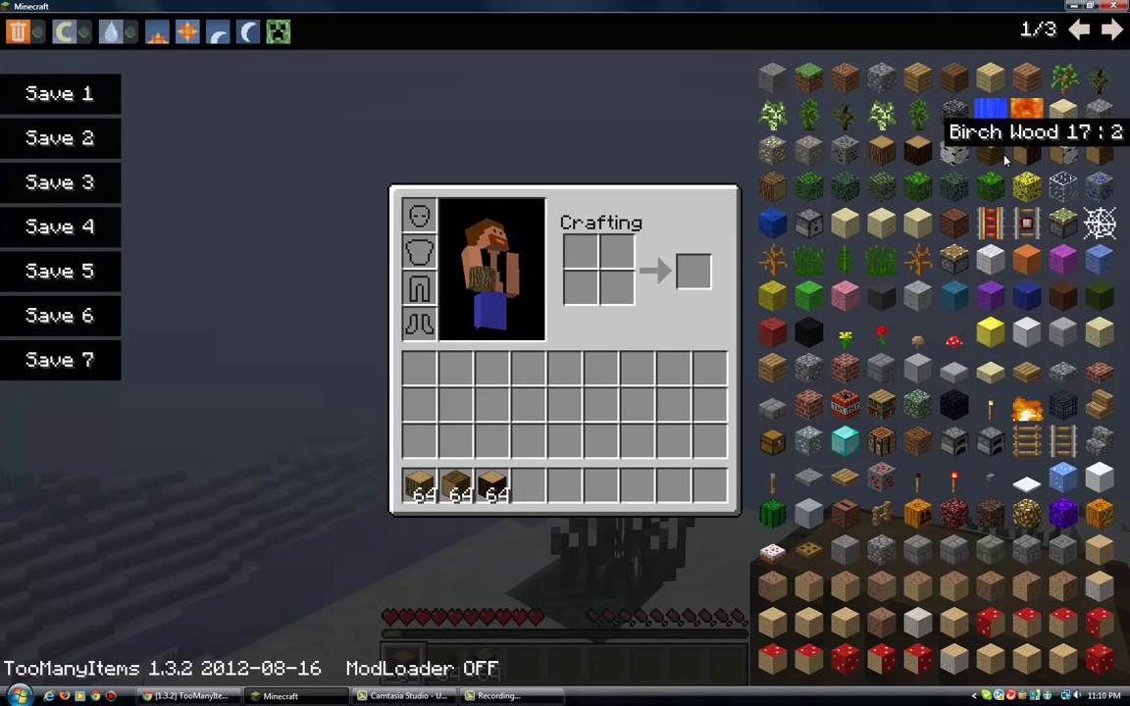
left_click(960, 152)
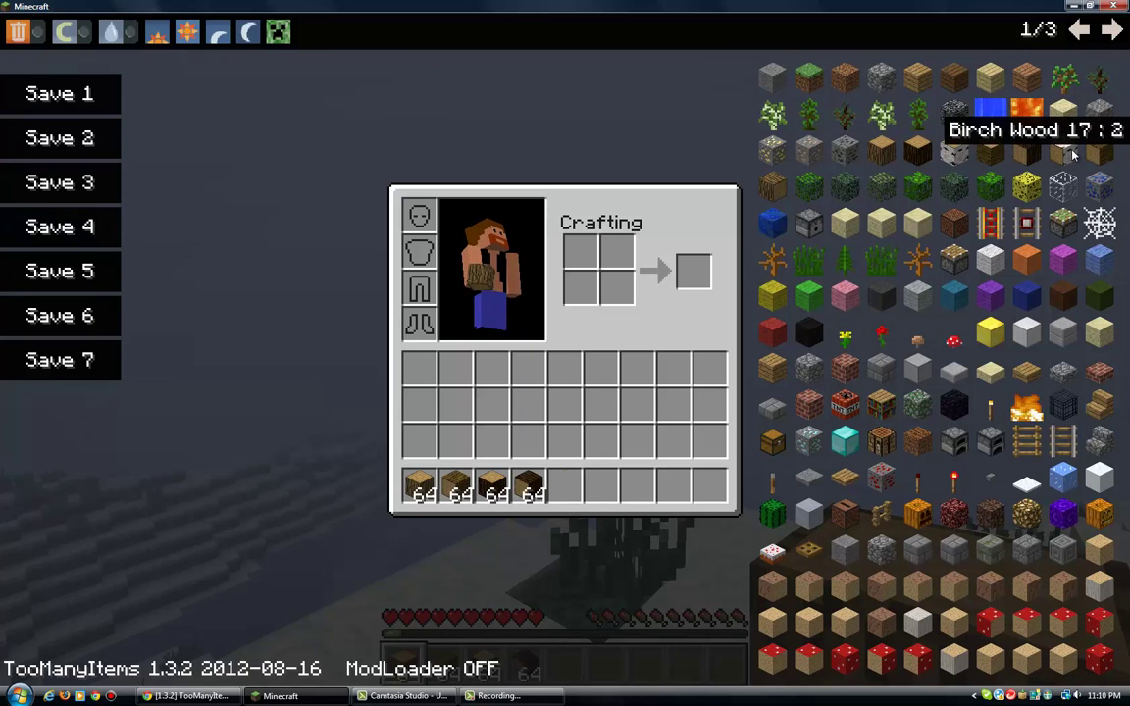
left_click(1026, 152)
left_click(990, 152)
left_click(917, 152)
left_click(775, 188)
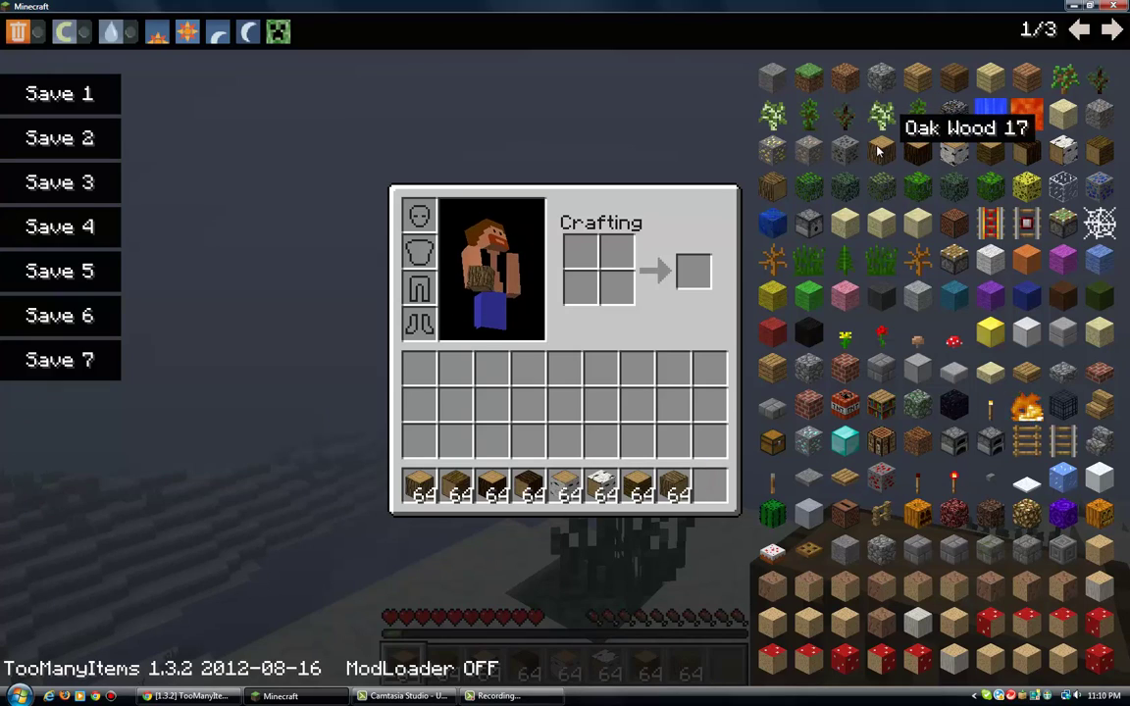
key("e")
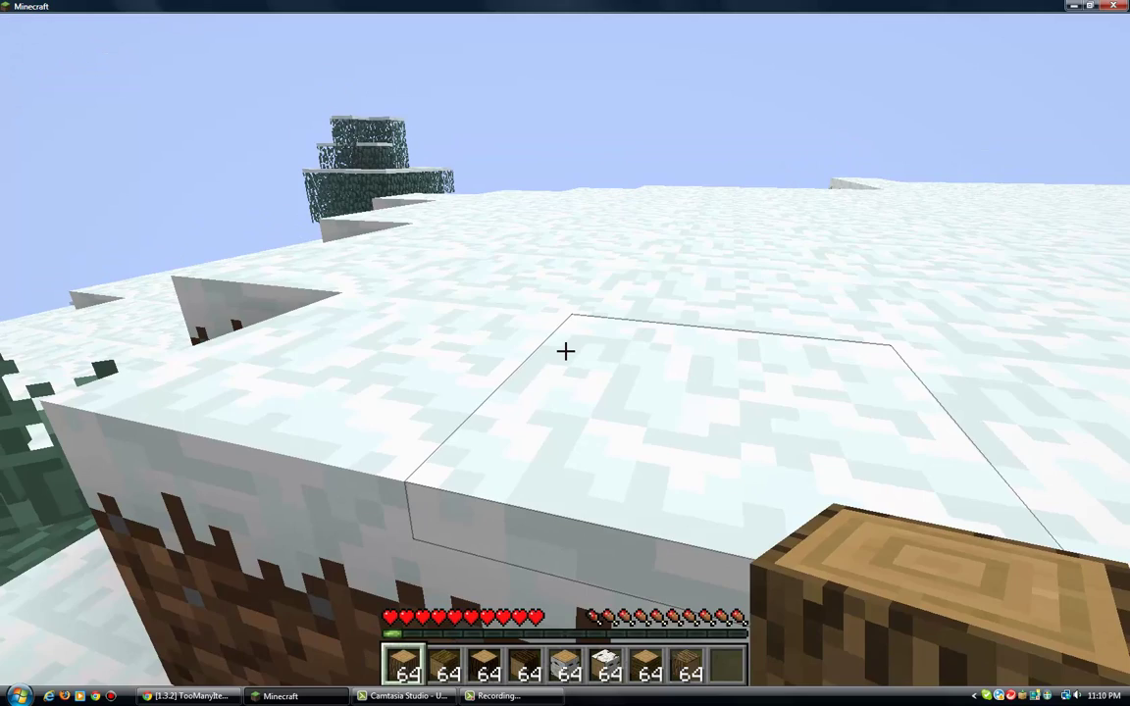
Place various wood logs on the snow, including several sideways logs from the eighth hotbar slot
right_click(566, 353)
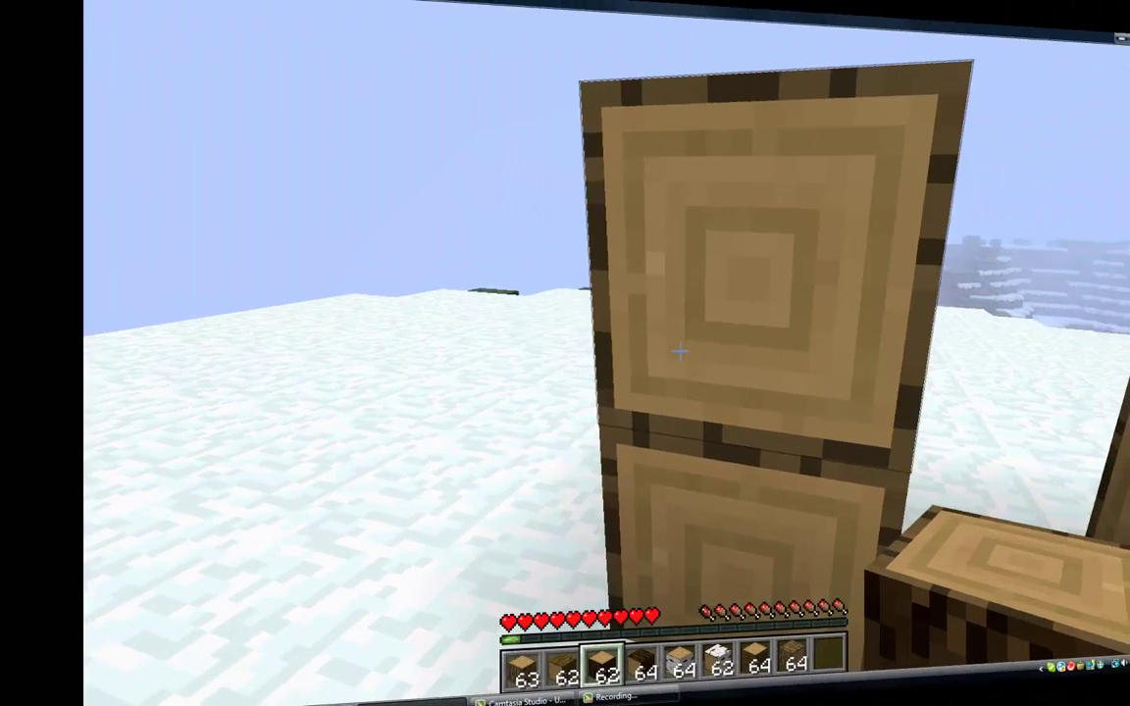
key("w")
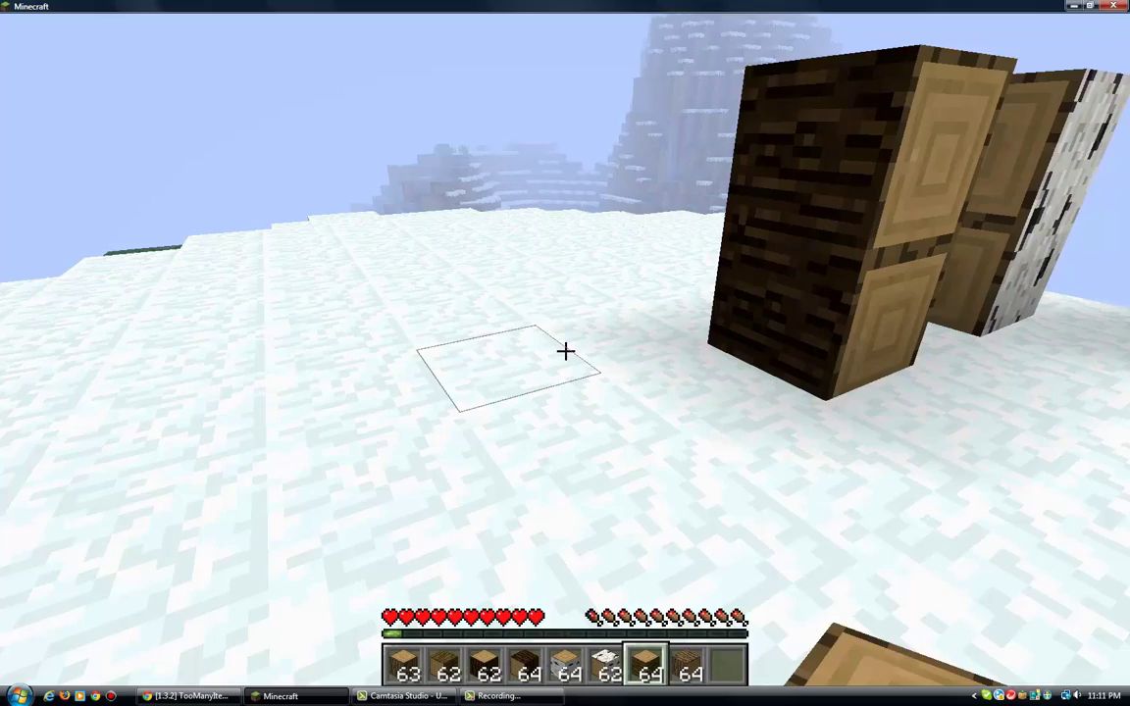
scroll(565, 350, "down", 1)
right_click(565, 351)
right_click(565, 351)
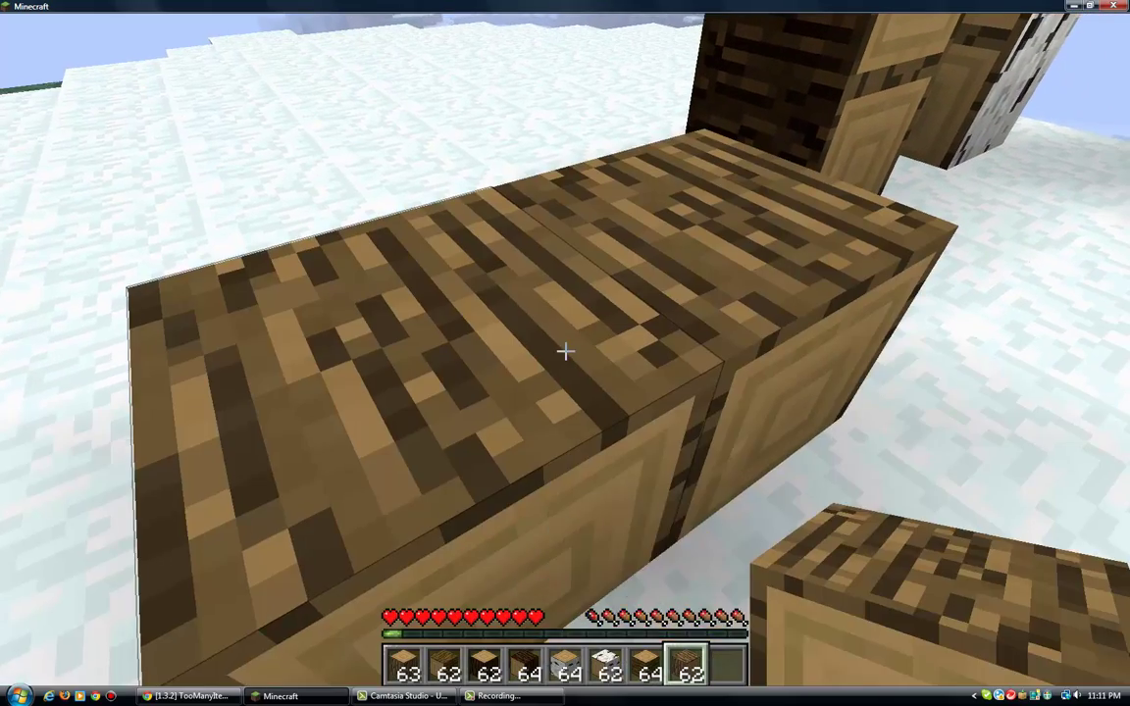
right_click(565, 351)
right_click(565, 350)
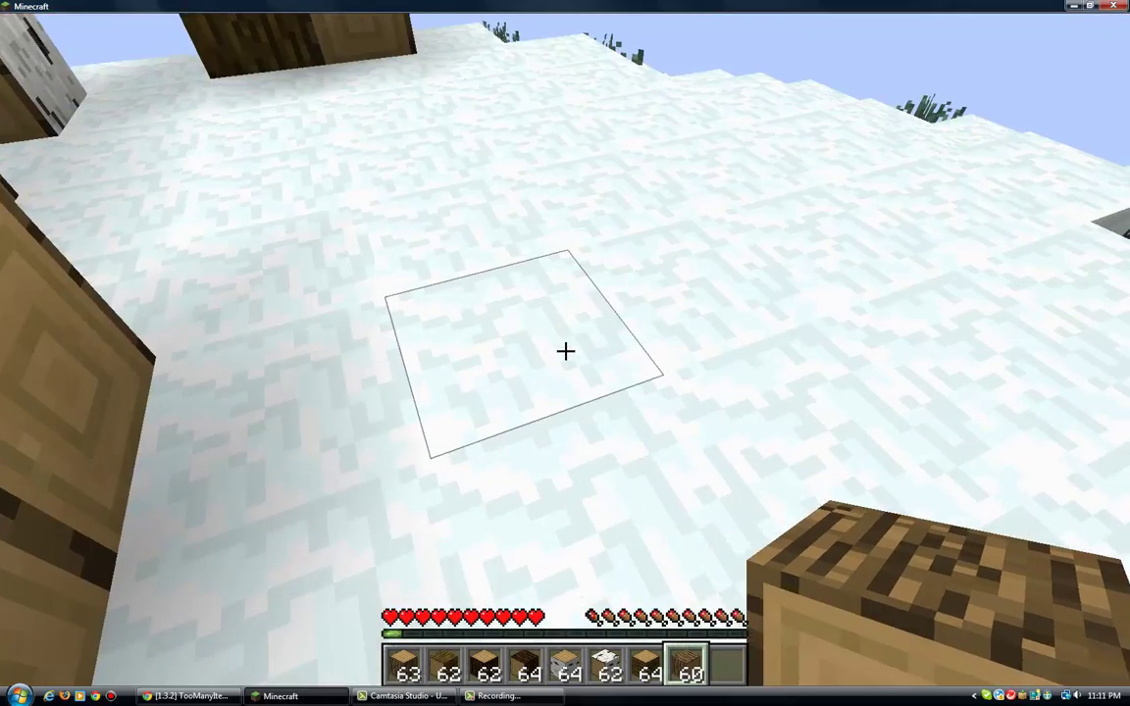
right_click(565, 351)
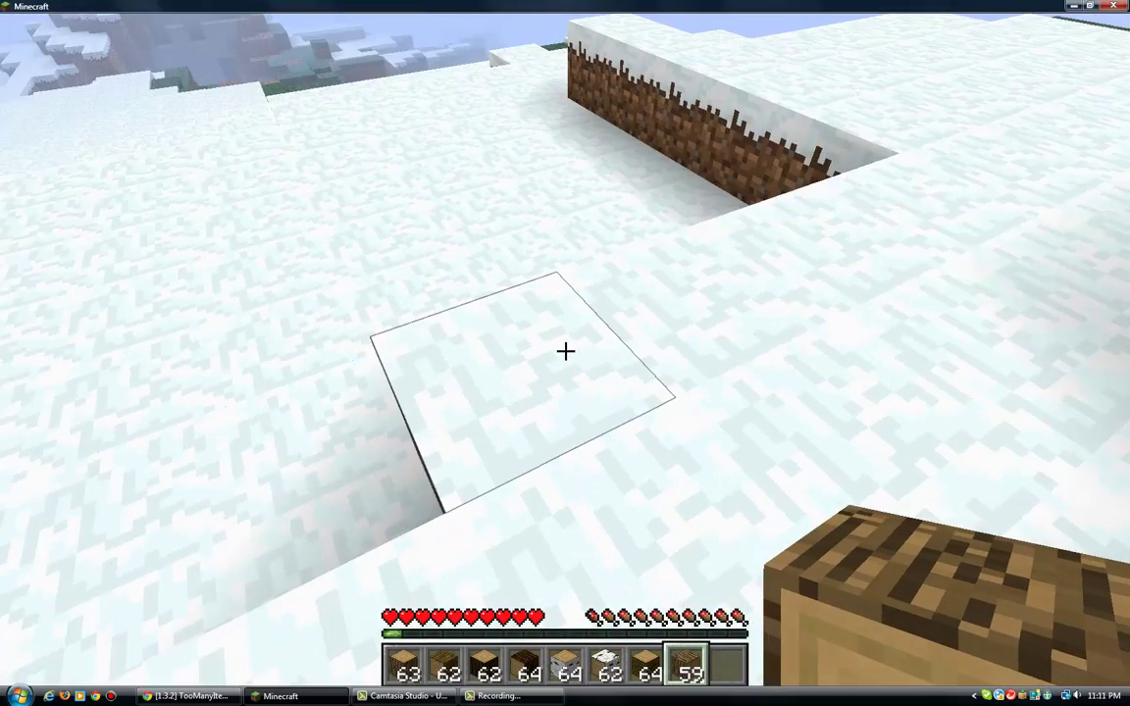
right_click(565, 350)
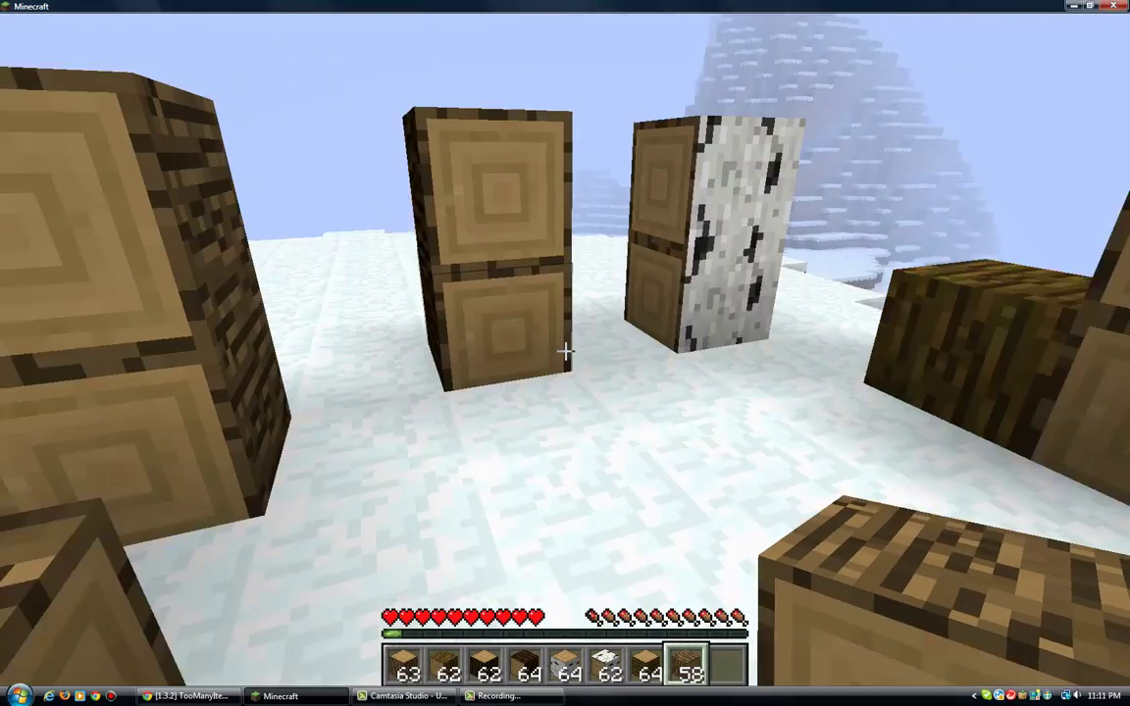
Place dark-barked logs from the third hotbar slot on the snow, on other blocks and against the dirt ledge in different orientations
key("3")
key("3")
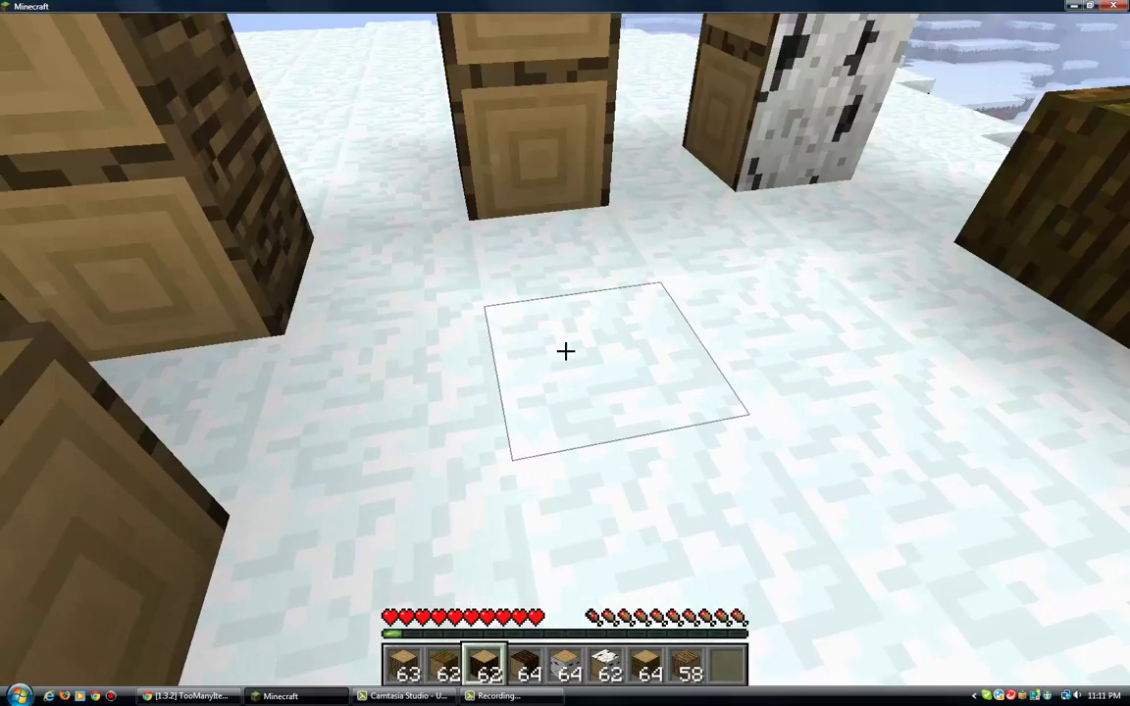
right_click(565, 350)
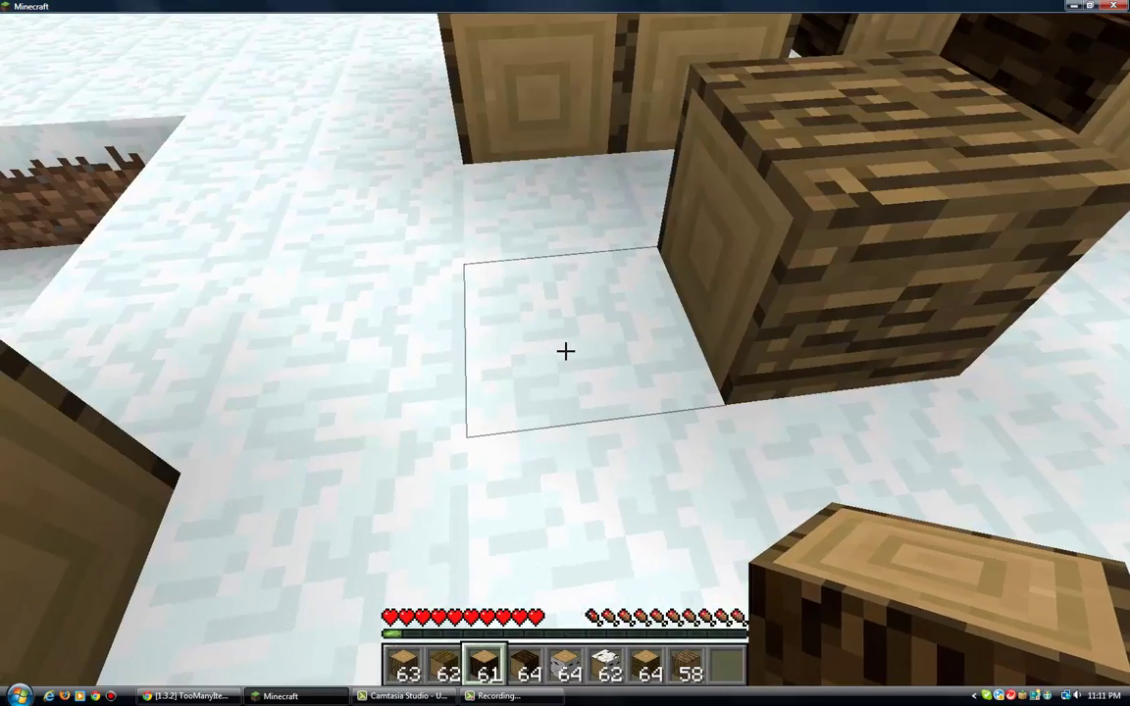
right_click(565, 350)
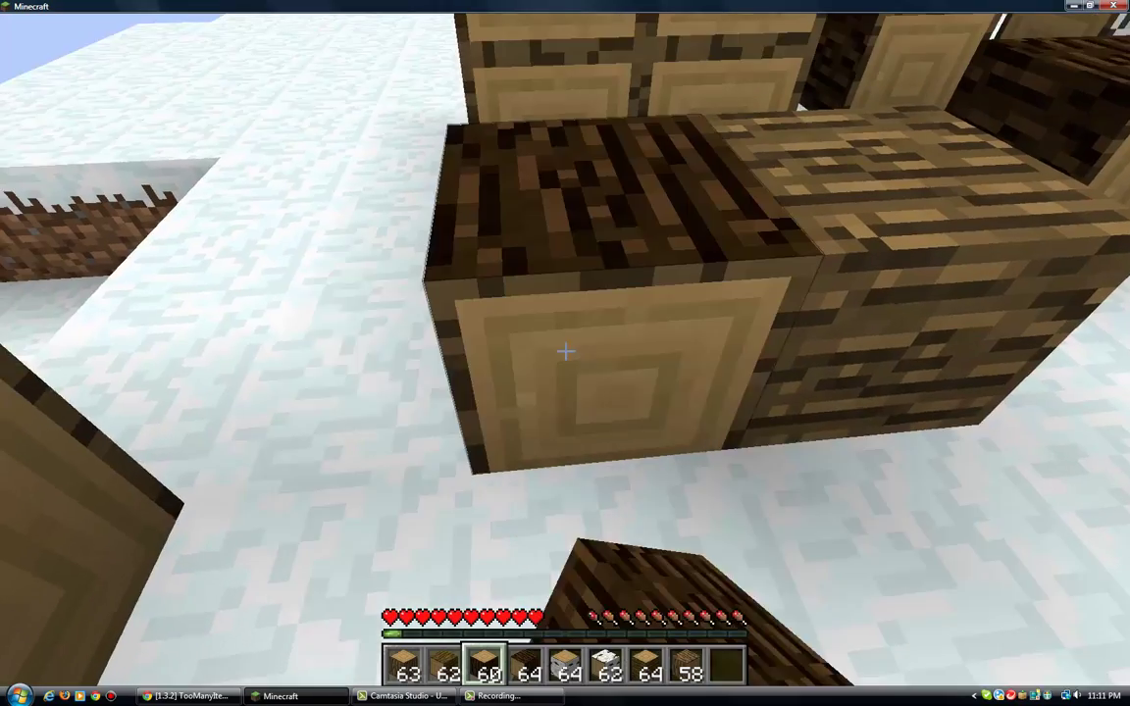
right_click(565, 350)
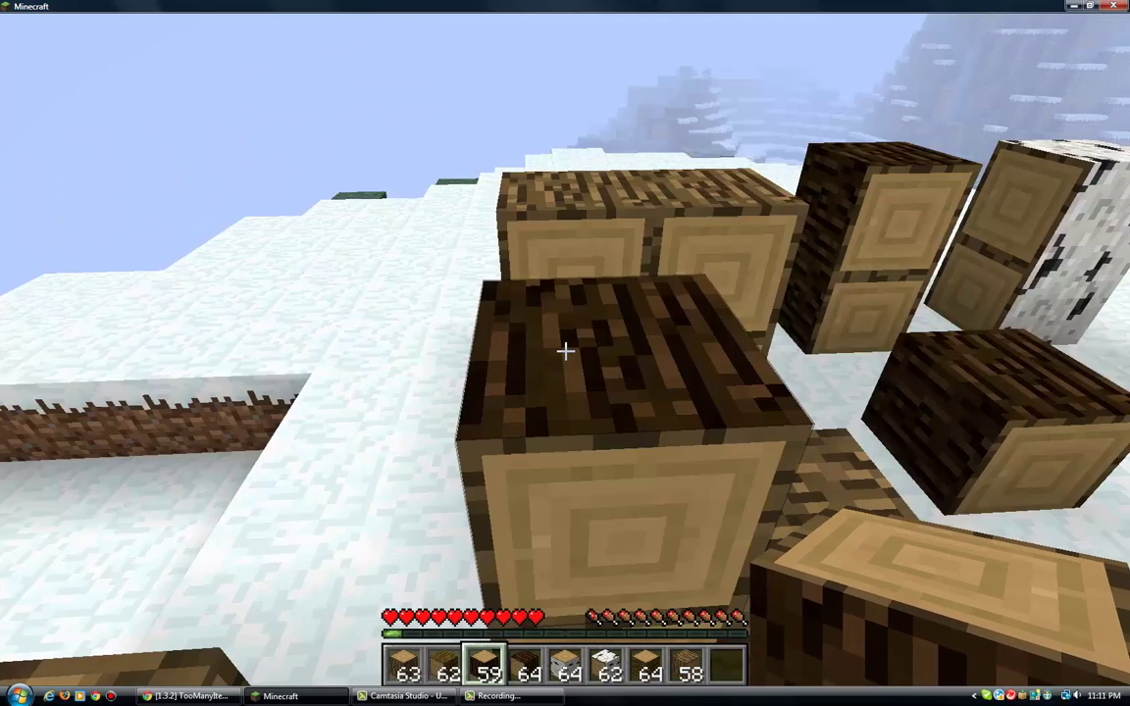
right_click(565, 350)
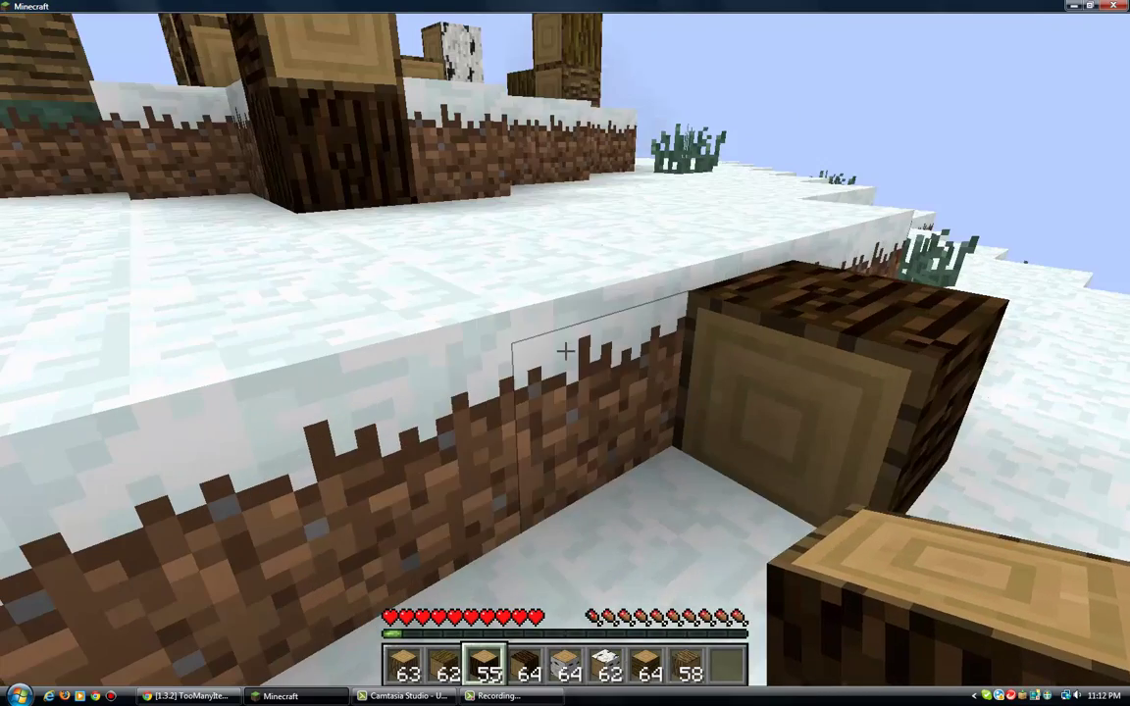
right_click(565, 350)
right_click(565, 350)
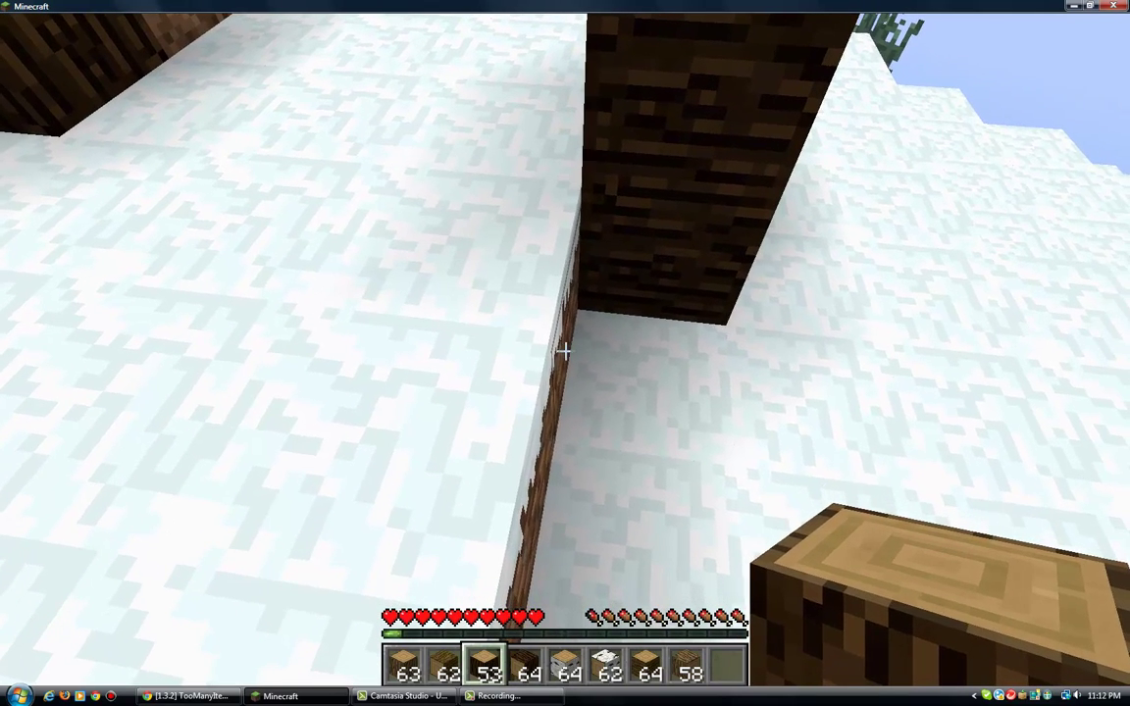
right_click(565, 351)
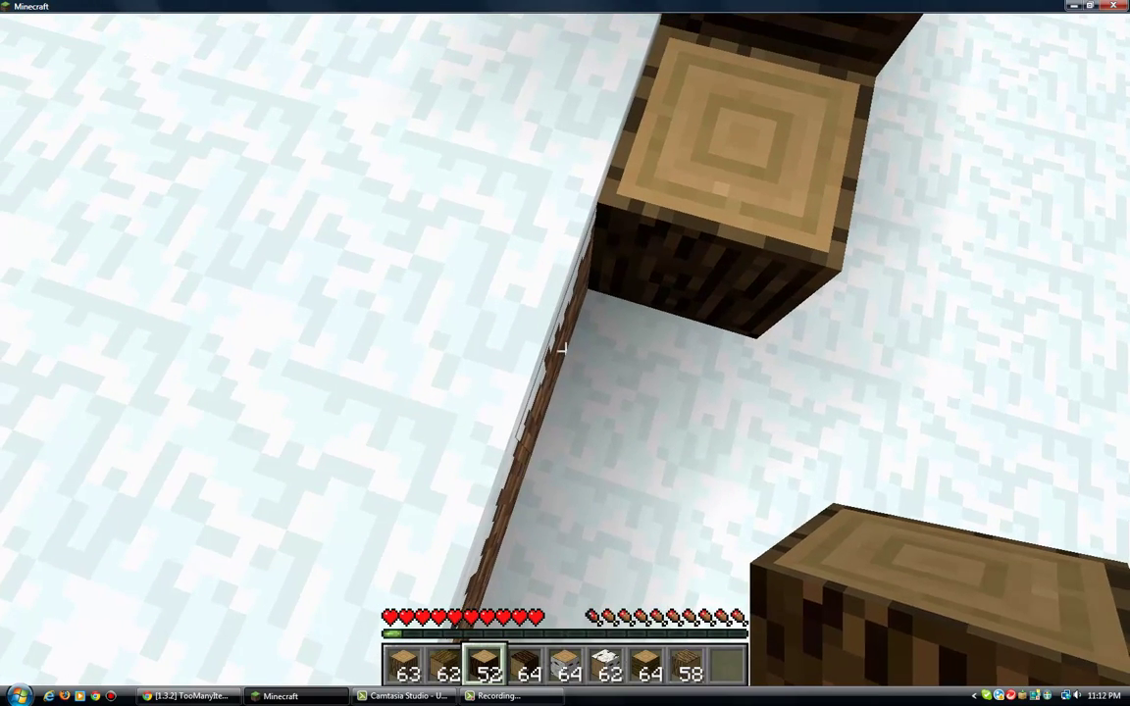
right_click(565, 351)
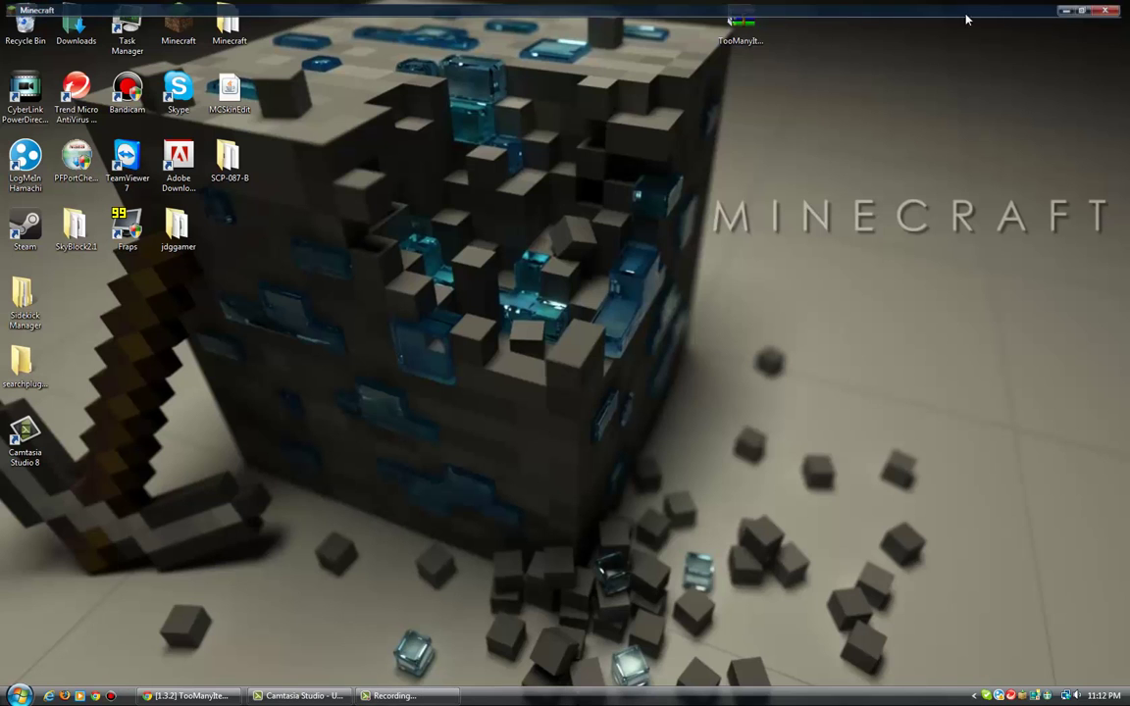
Reopen the Minecraft launcher, enable the forced game update in its options and log in to download a fresh copy
double_click(183, 27)
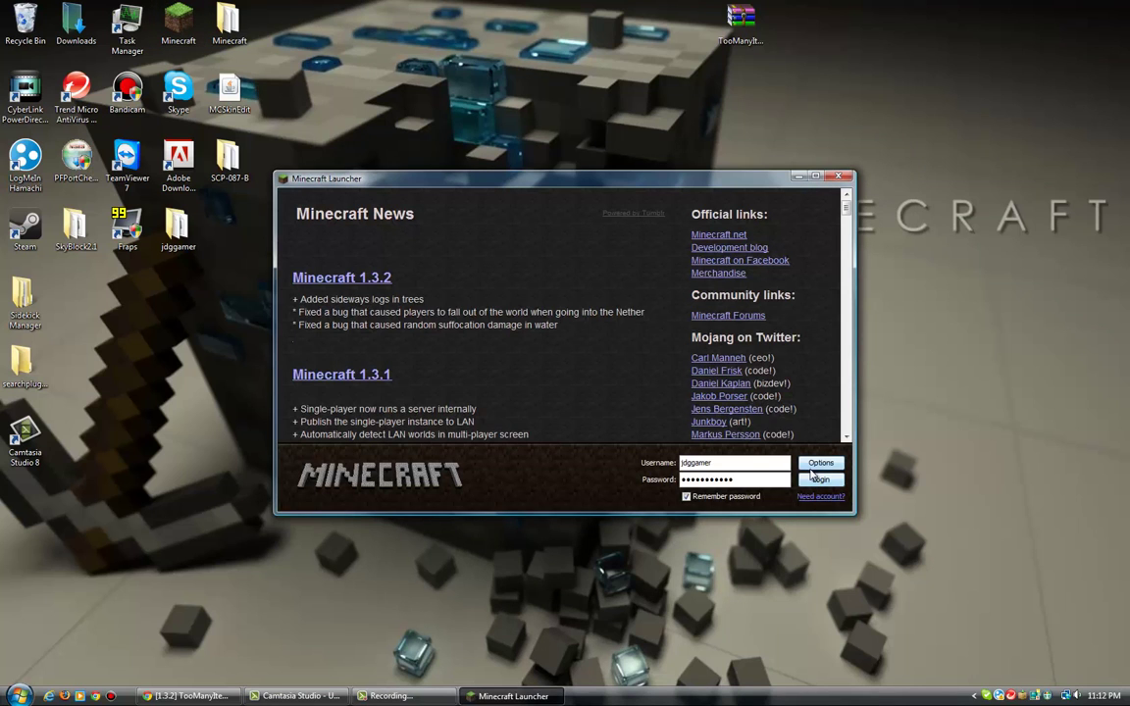
left_click(814, 466)
left_click(620, 347)
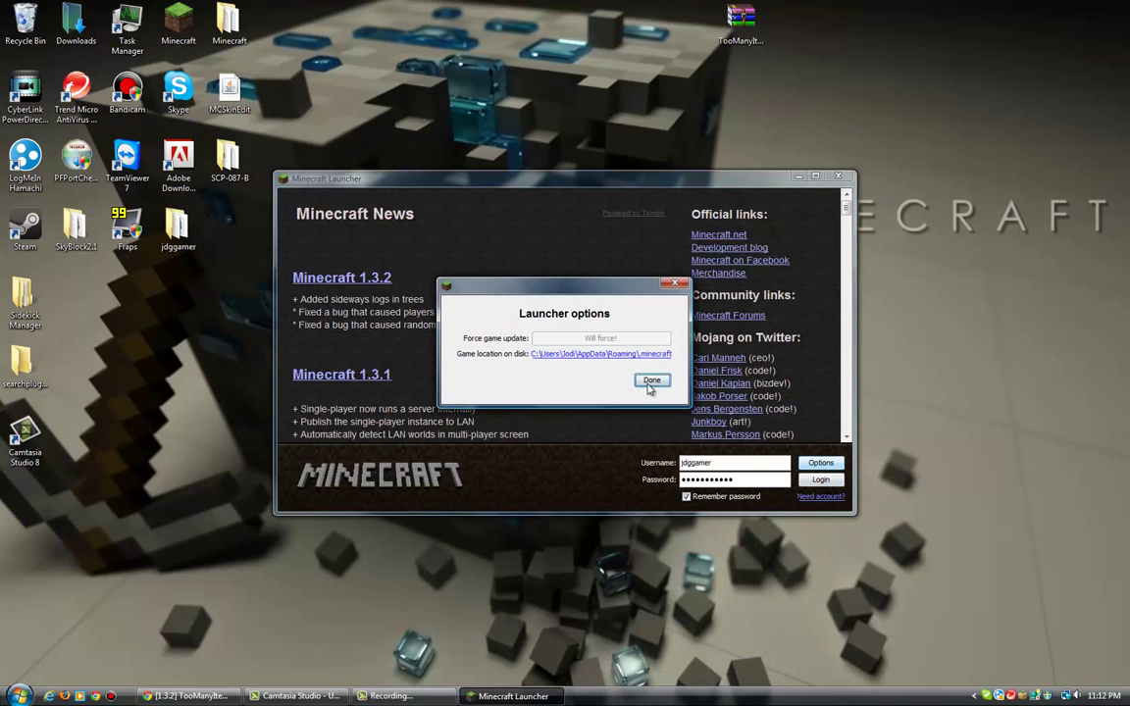
left_click(651, 380)
left_click(821, 480)
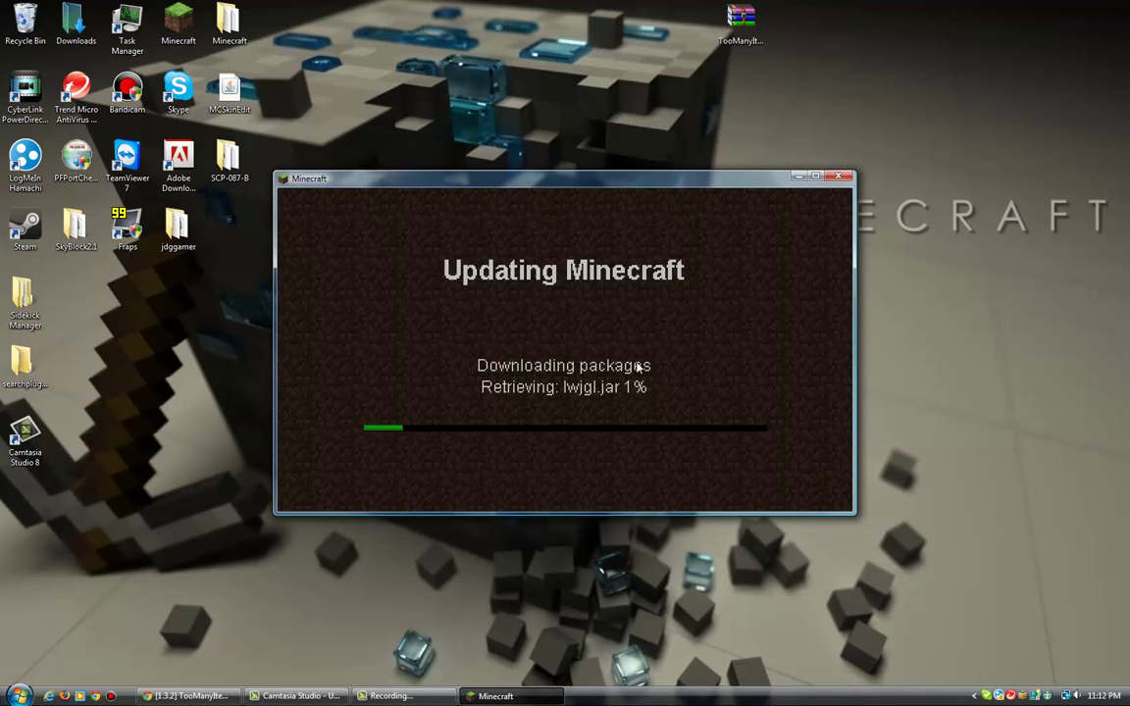
Find the %appdata% folder through a system search, open the bin folder inside .minecraft, and close the running Minecraft game
left_click(20, 696)
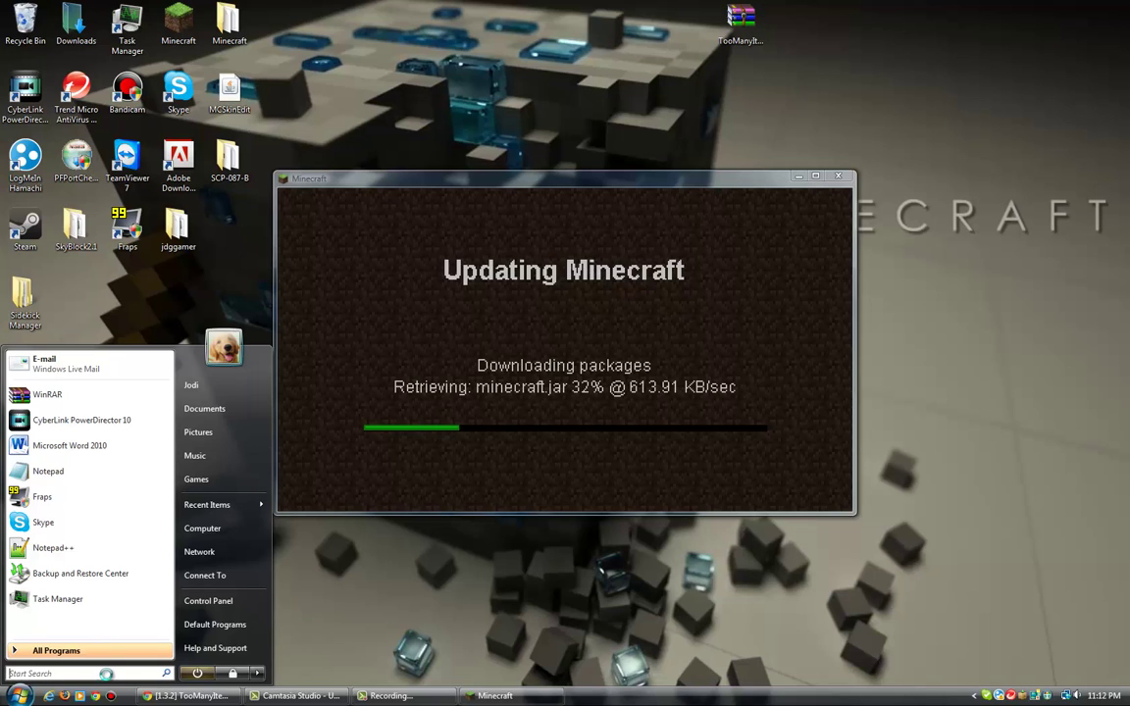
type("%%")
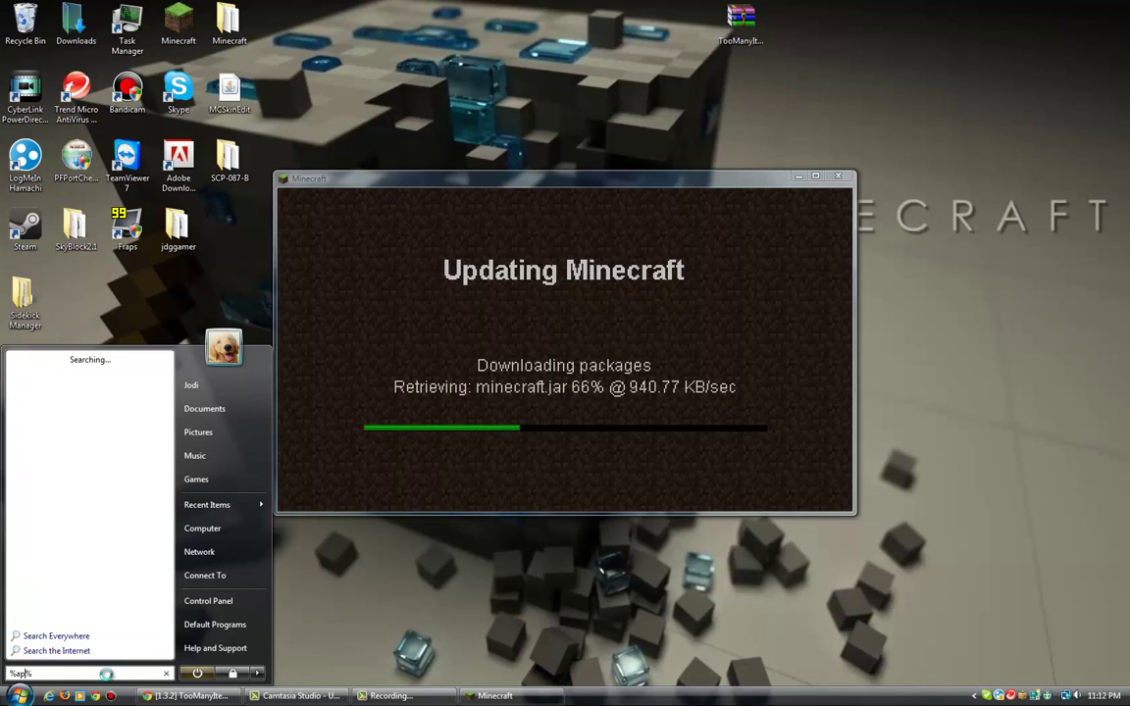
type("appdata%")
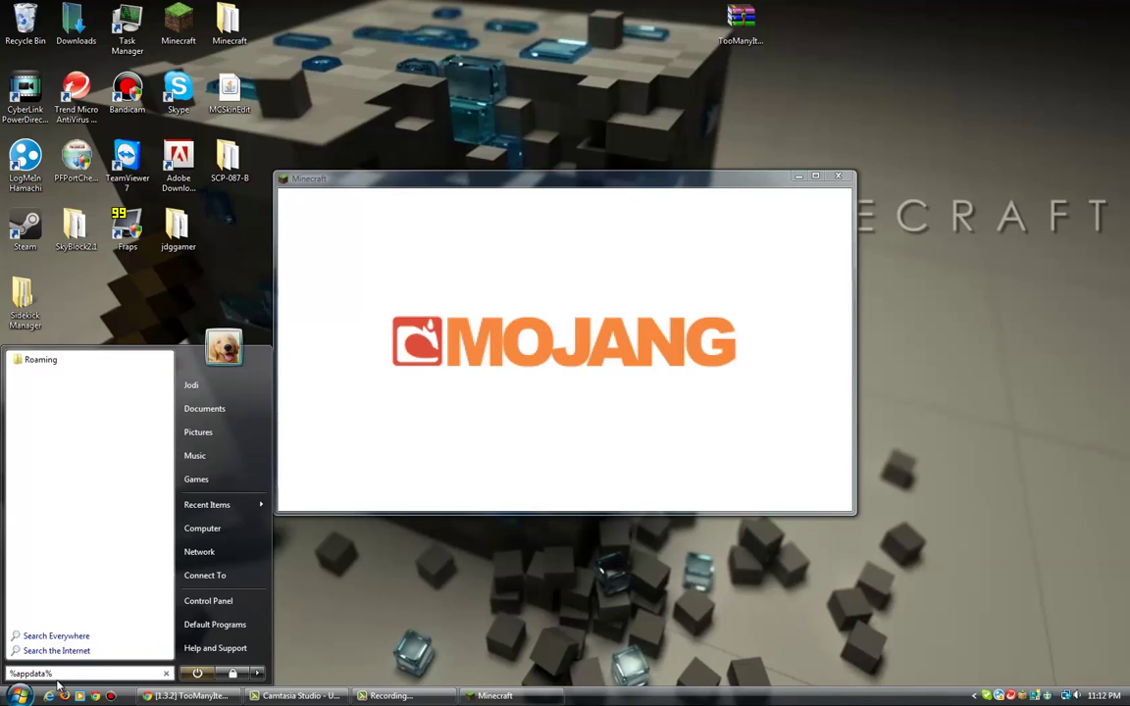
left_click(61, 683)
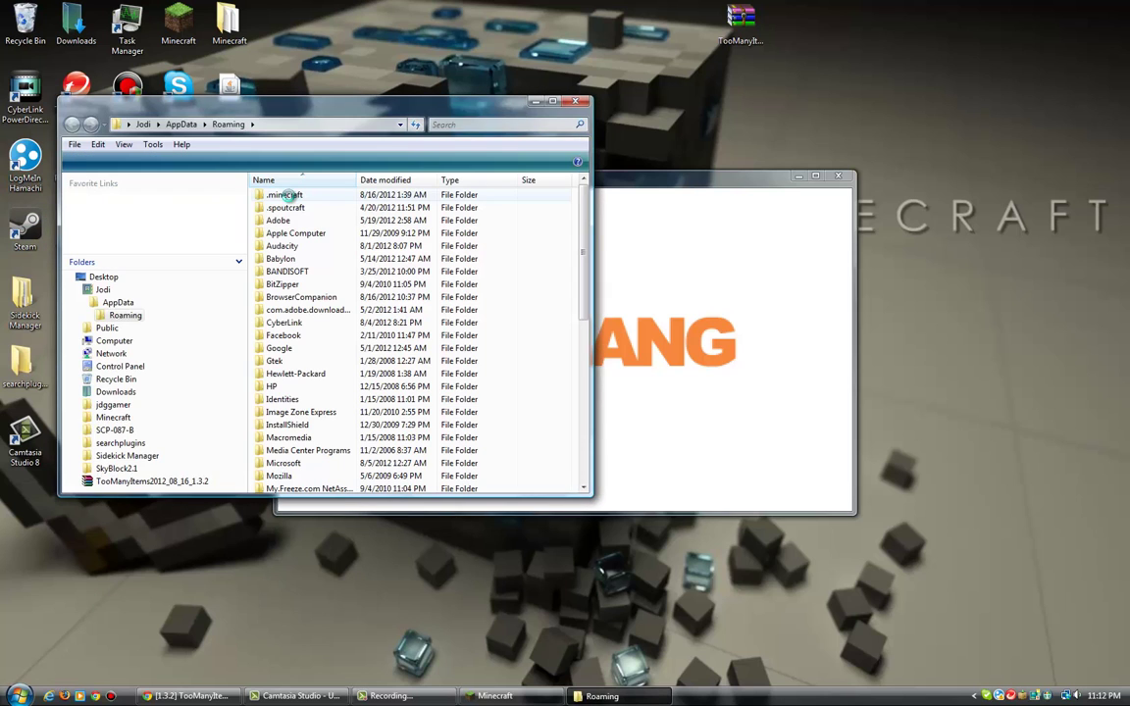
double_click(284, 196)
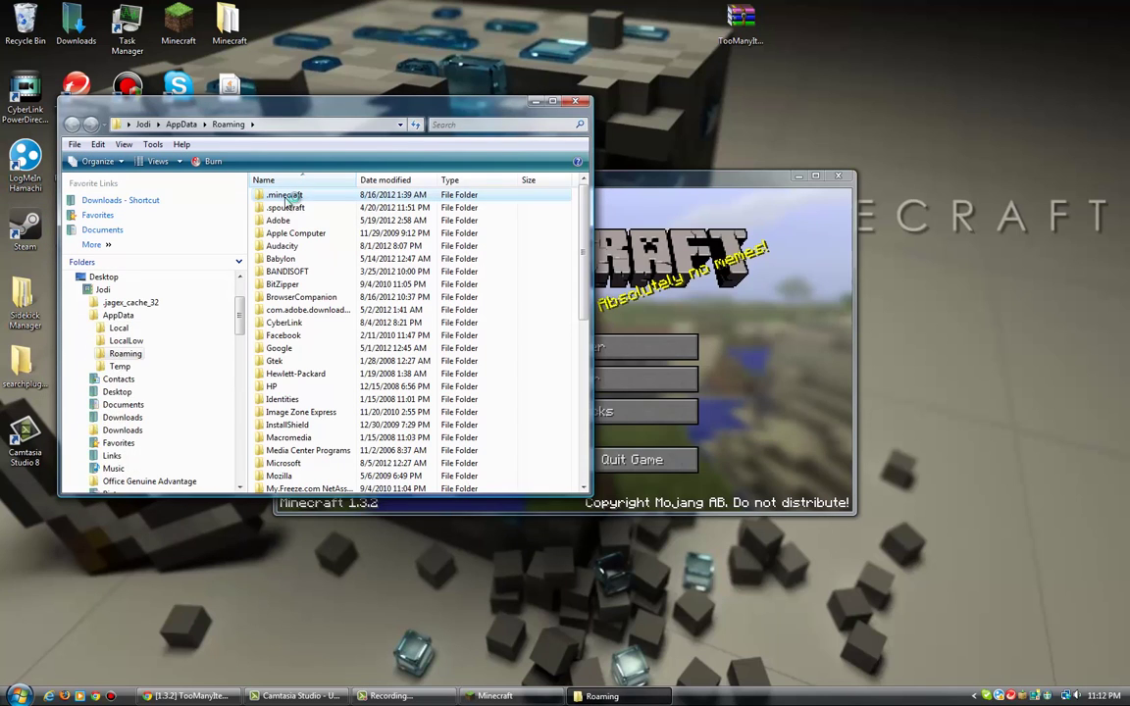
left_click(837, 179)
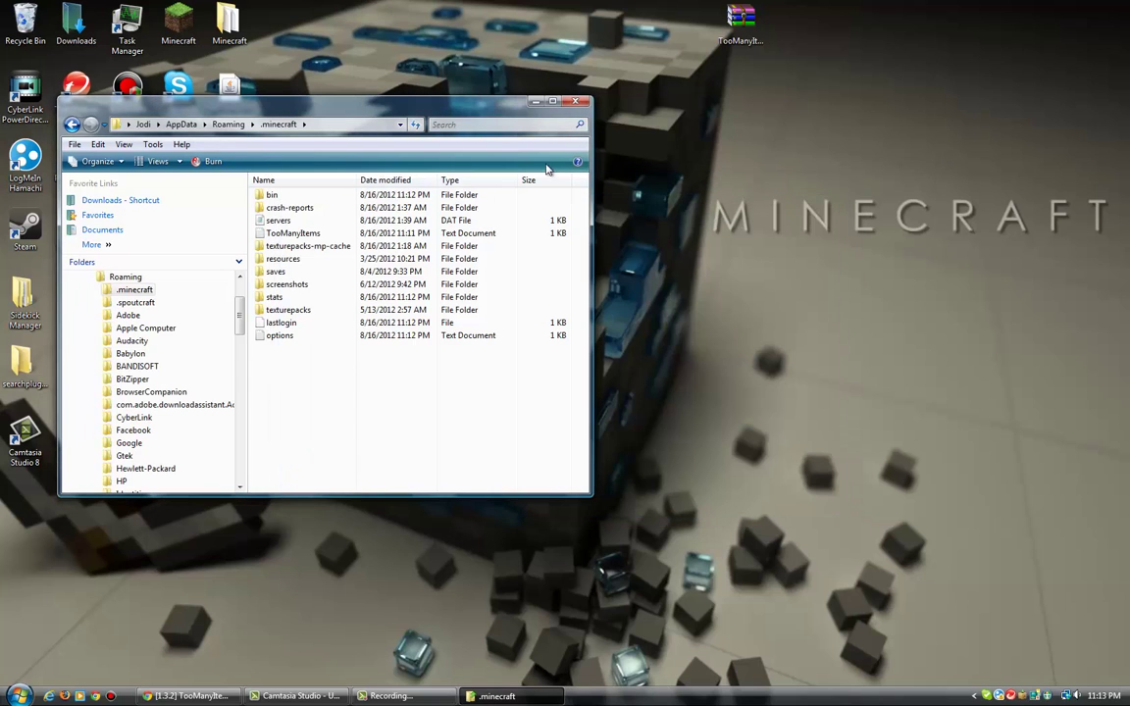
double_click(279, 196)
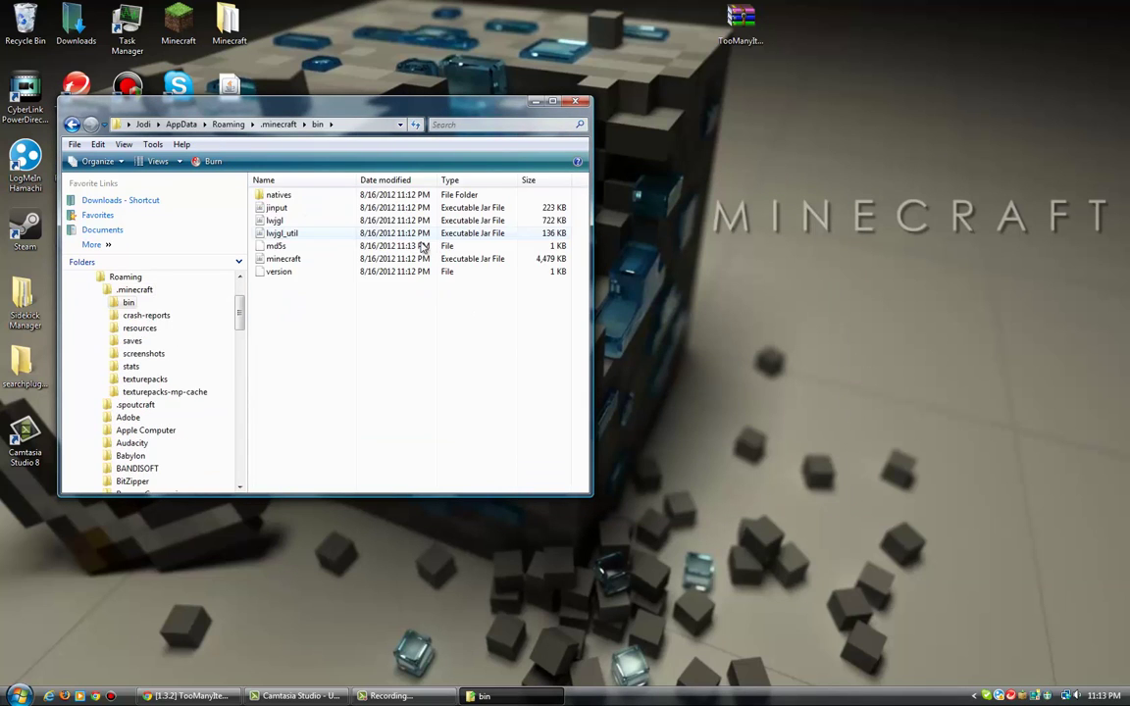
Open the minecraft file in the bin folder with WinRAR archiver and dismiss the licence purchase notice
right_click(289, 259)
mouse_move(391, 314)
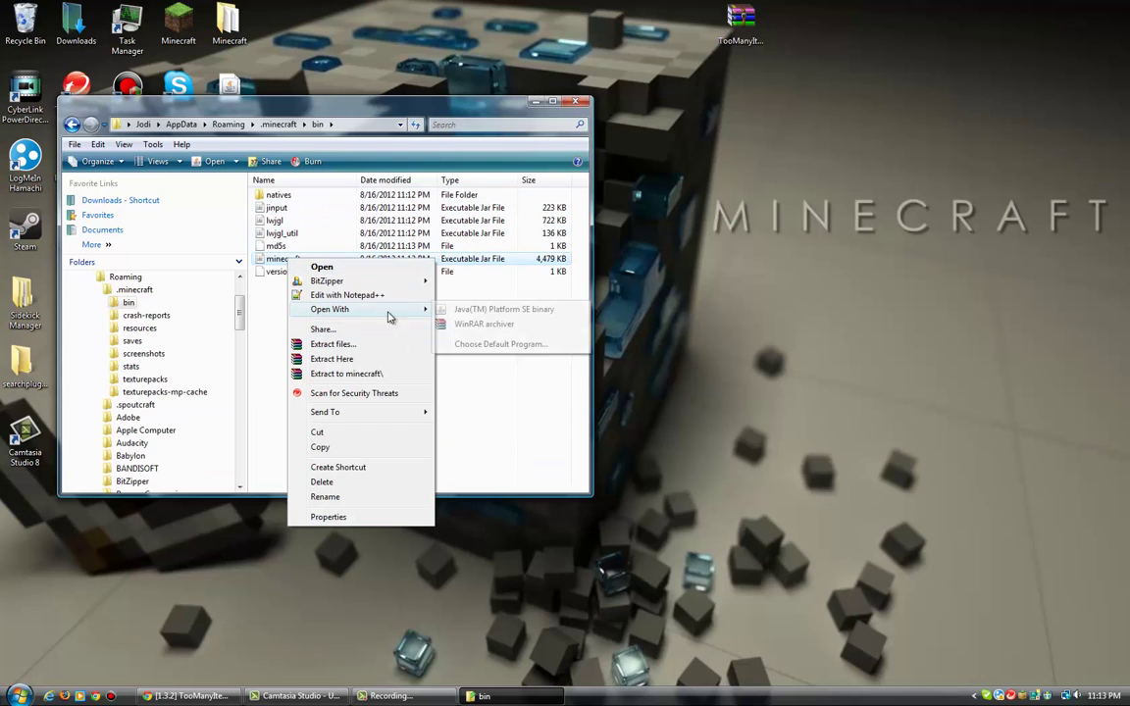
left_click(471, 292)
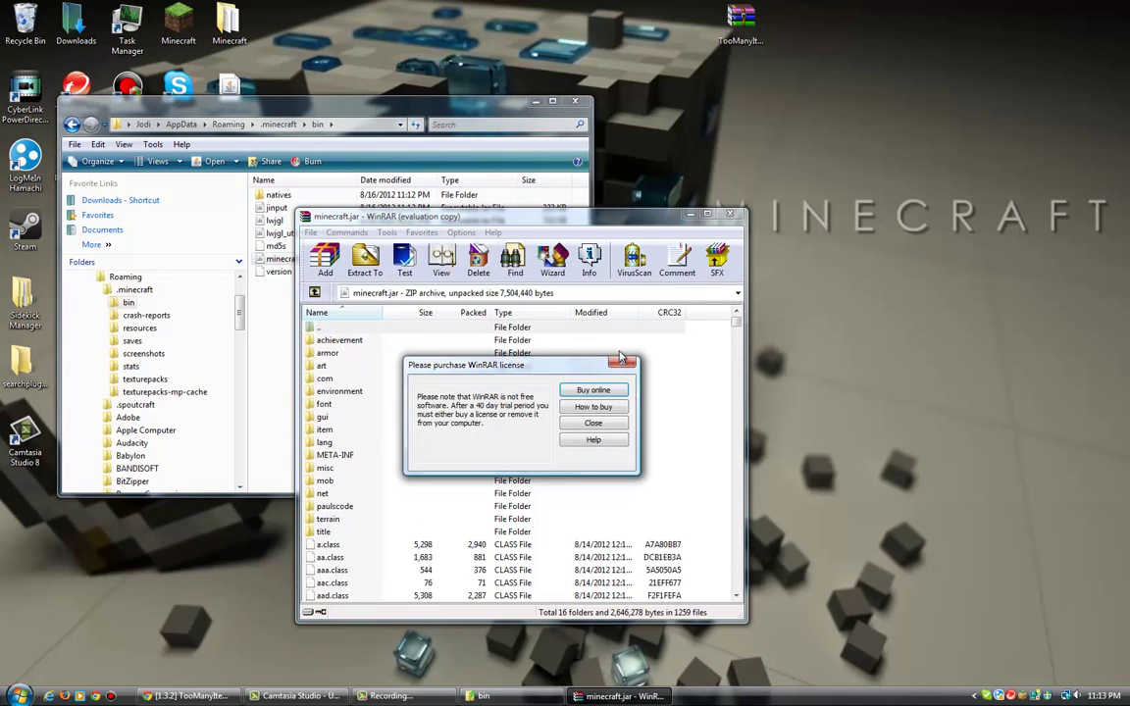
left_click(565, 324)
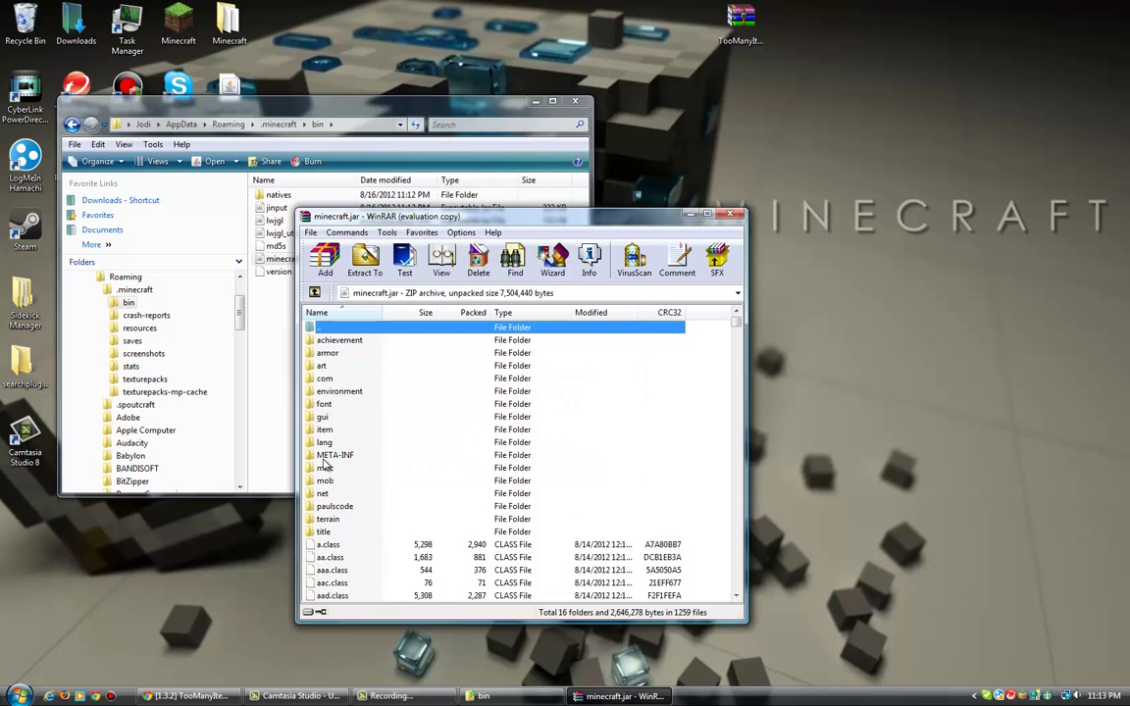
Delete the META-INF folder from the minecraft.jar archive
right_click(344, 457)
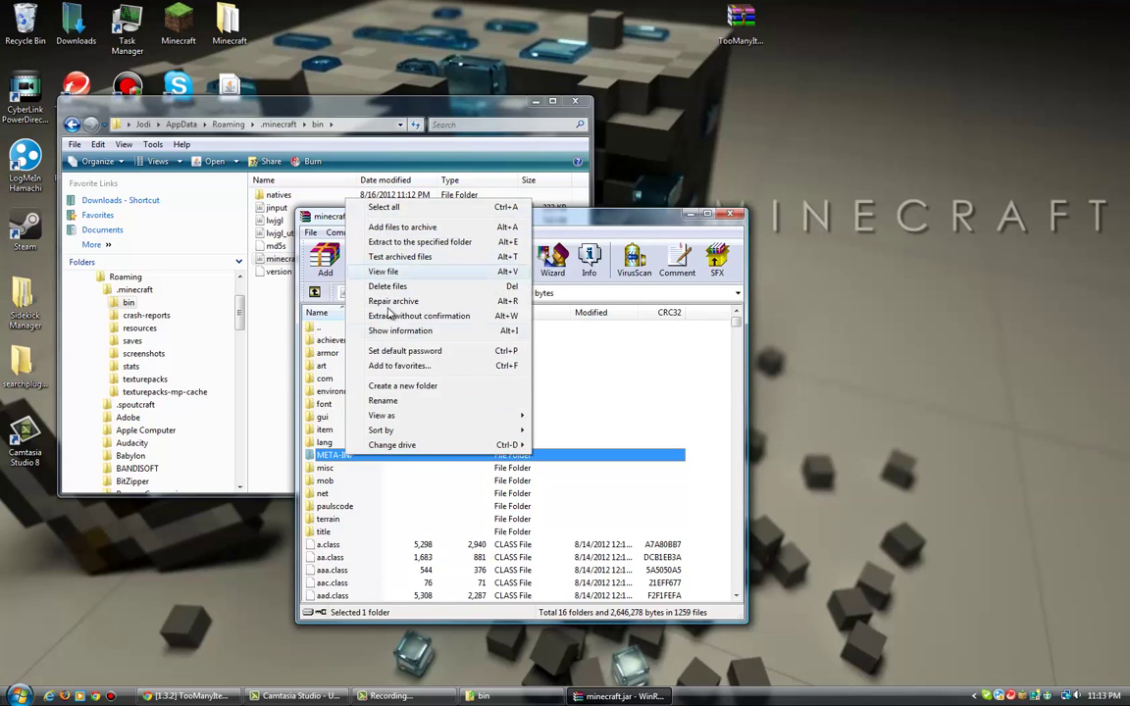
left_click(387, 287)
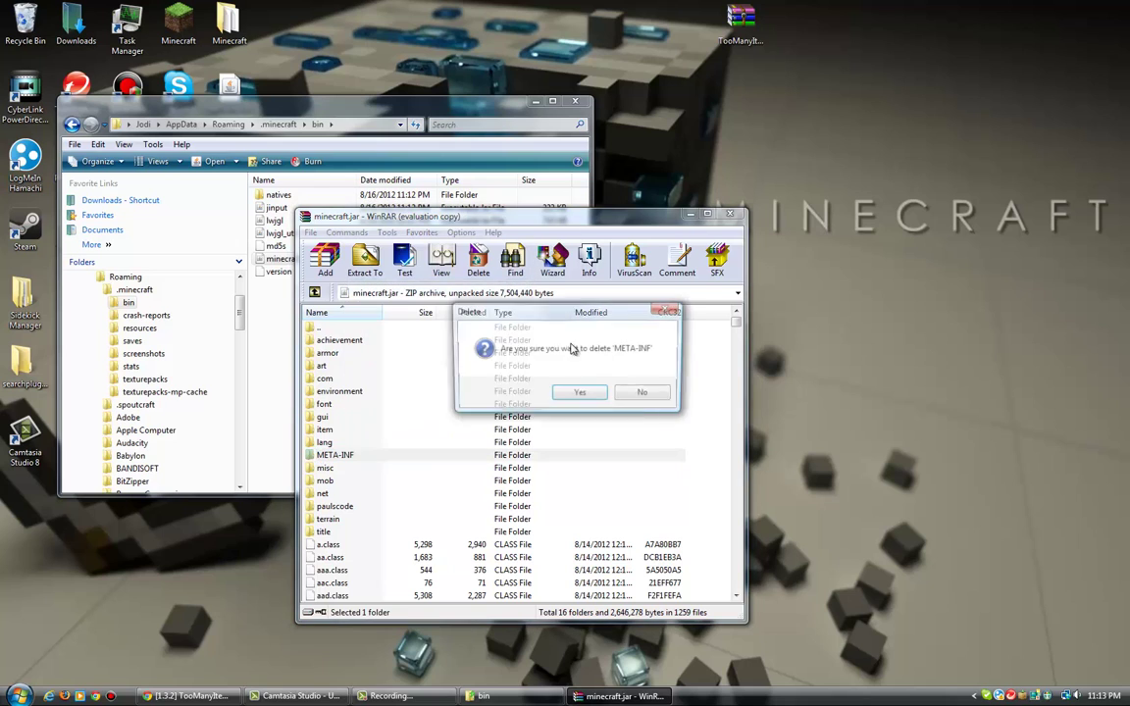
left_click(578, 393)
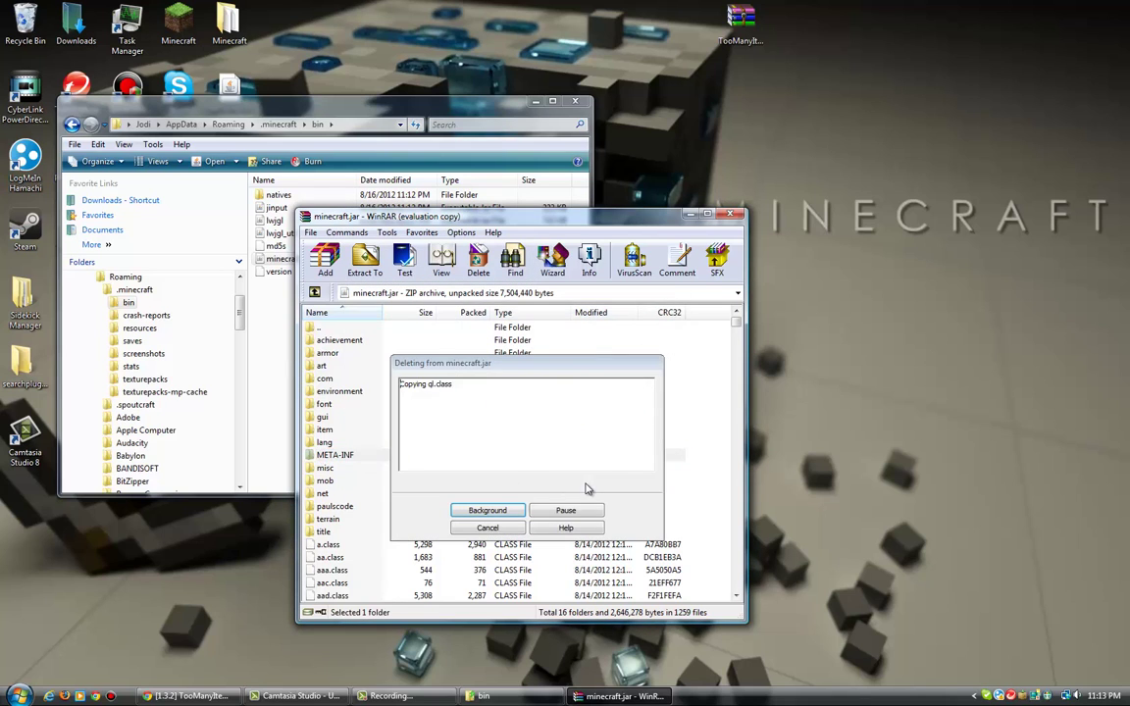
Copy all files from the desktop archive TooManyItems2012_08_16_1.3.2.zip into minecraft.jar and close the archive and folder windows
left_click(743, 28)
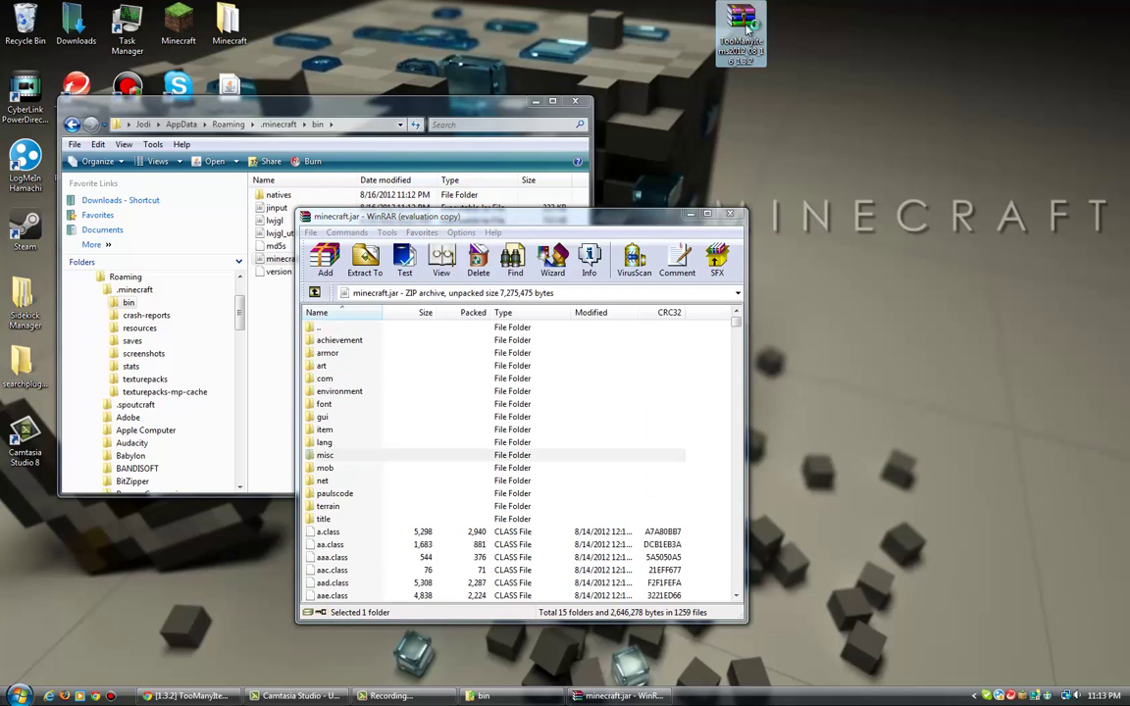
double_click(743, 28)
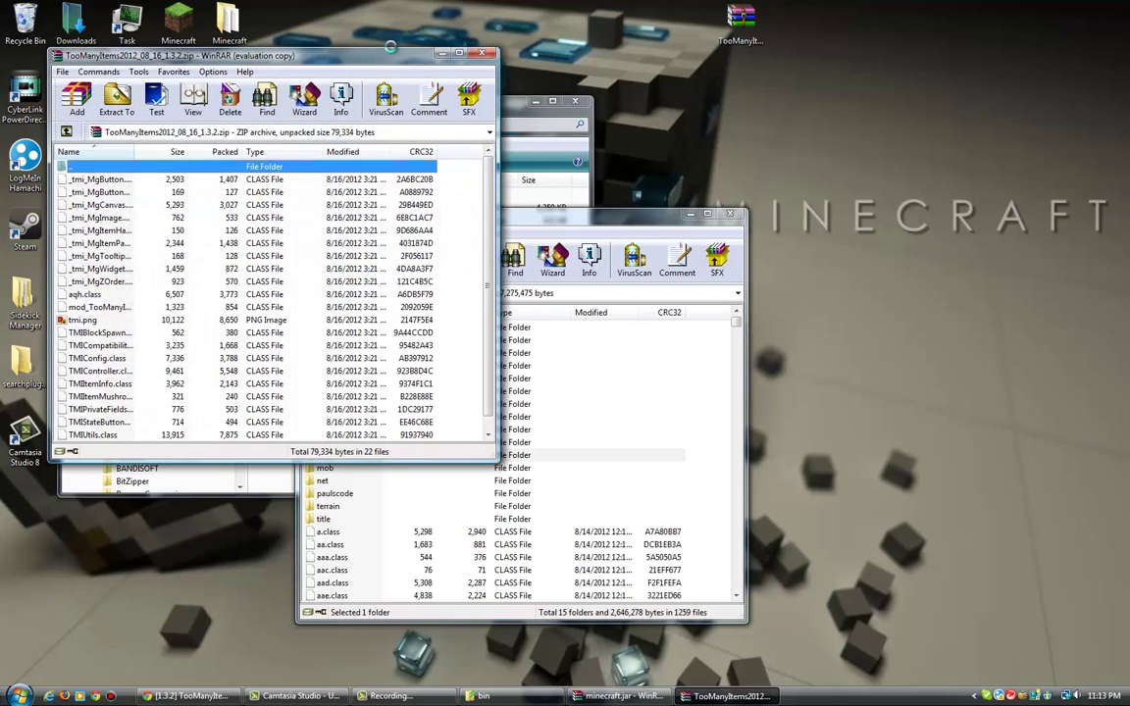
left_click(344, 262)
key("ctrl+a")
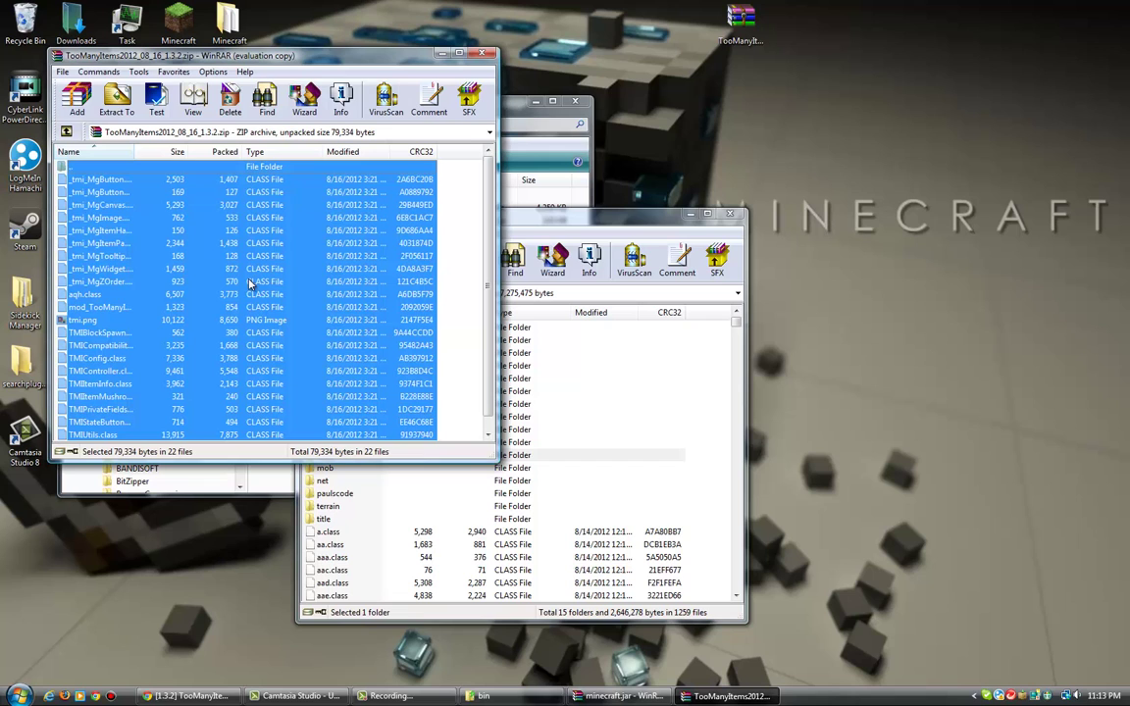
left_click_drag(262, 288, 583, 449)
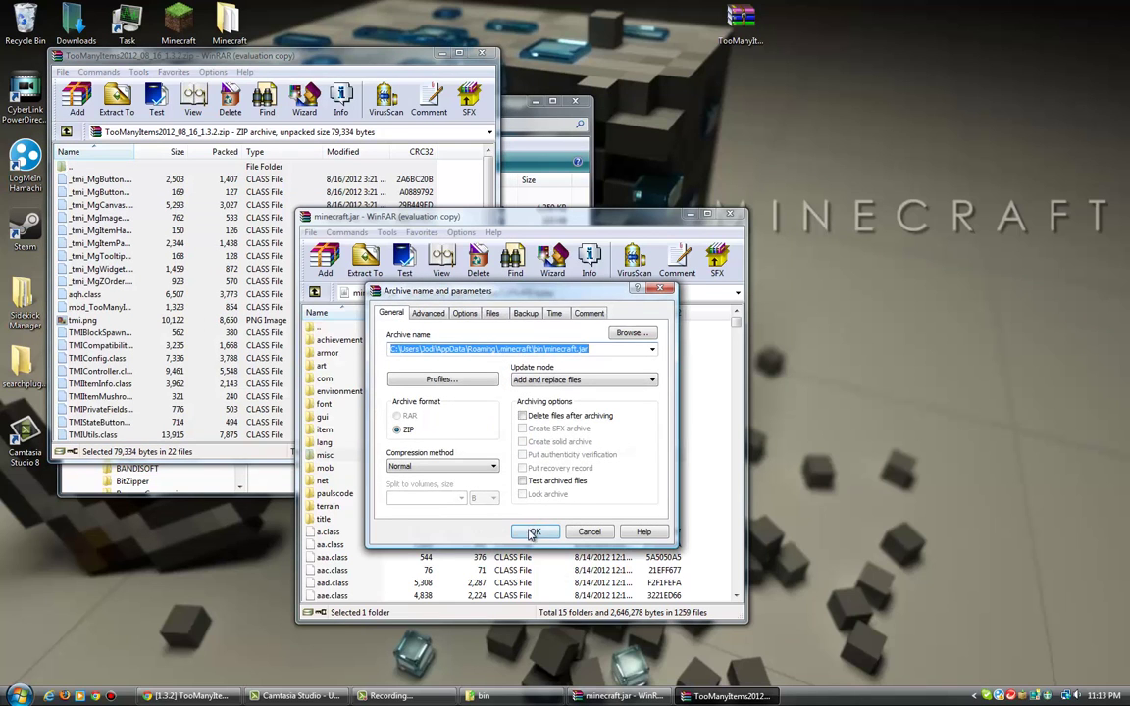
left_click(531, 535)
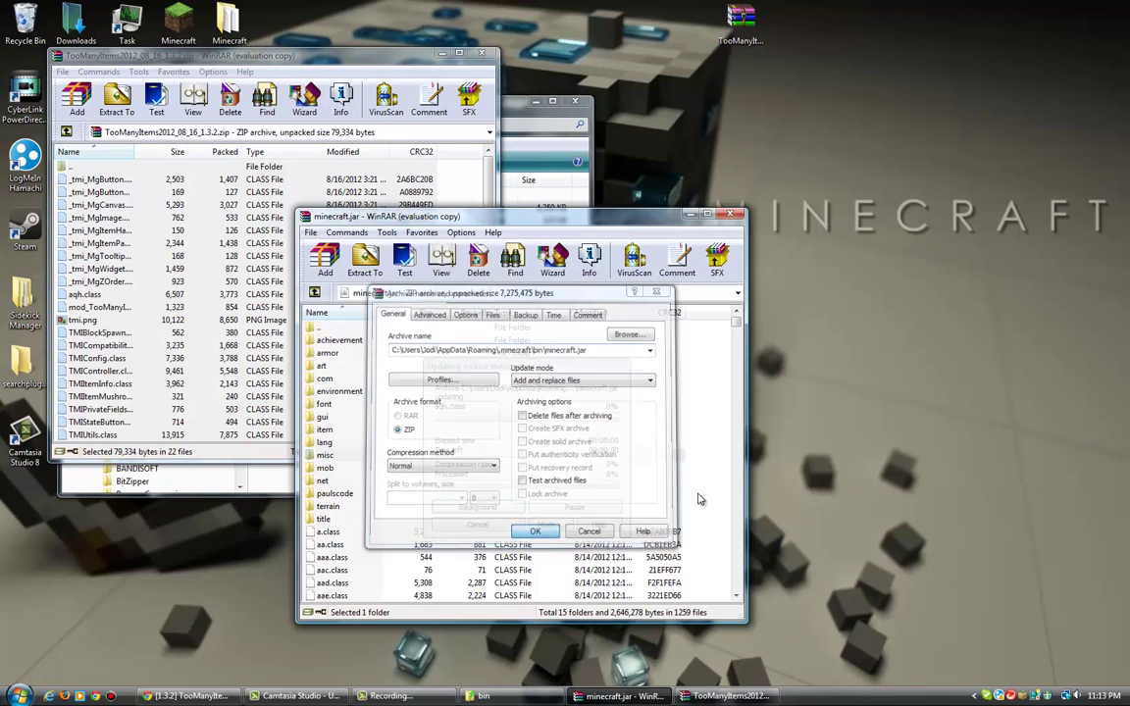
left_click(730, 215)
left_click(481, 52)
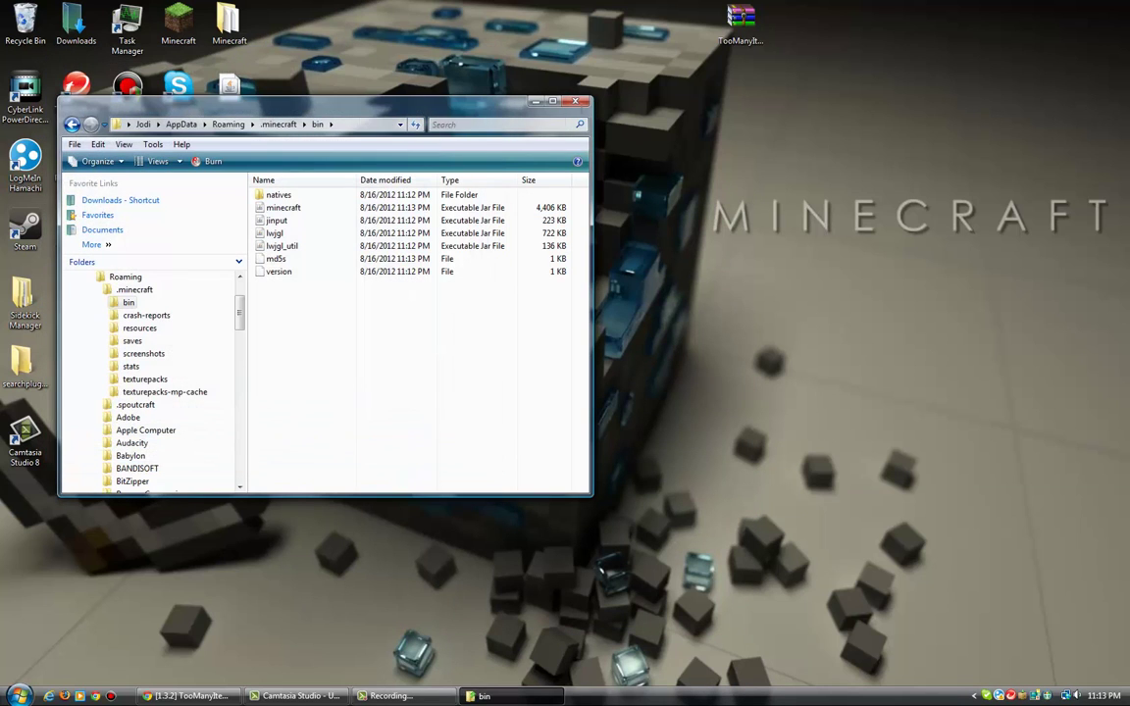
left_click(575, 101)
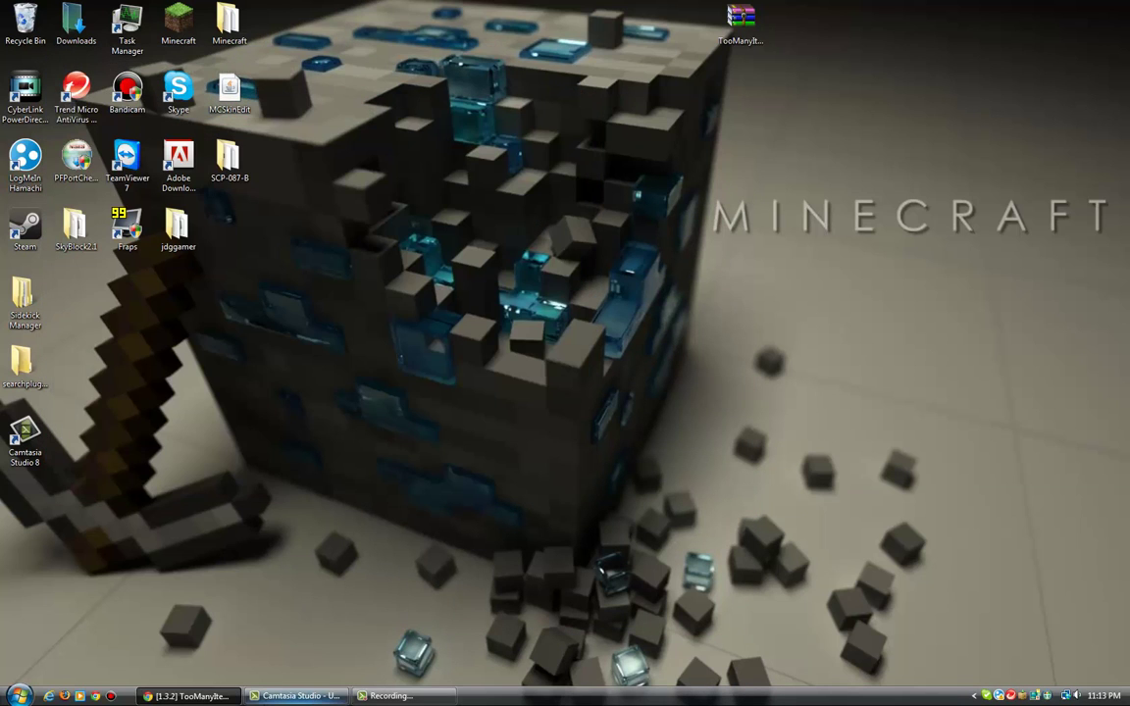
Switch to the TooManyItems forum topic in Chrome, download the Minecraft 1.3.2 version past the adf.ly ad, and close the browser
left_click(191, 695)
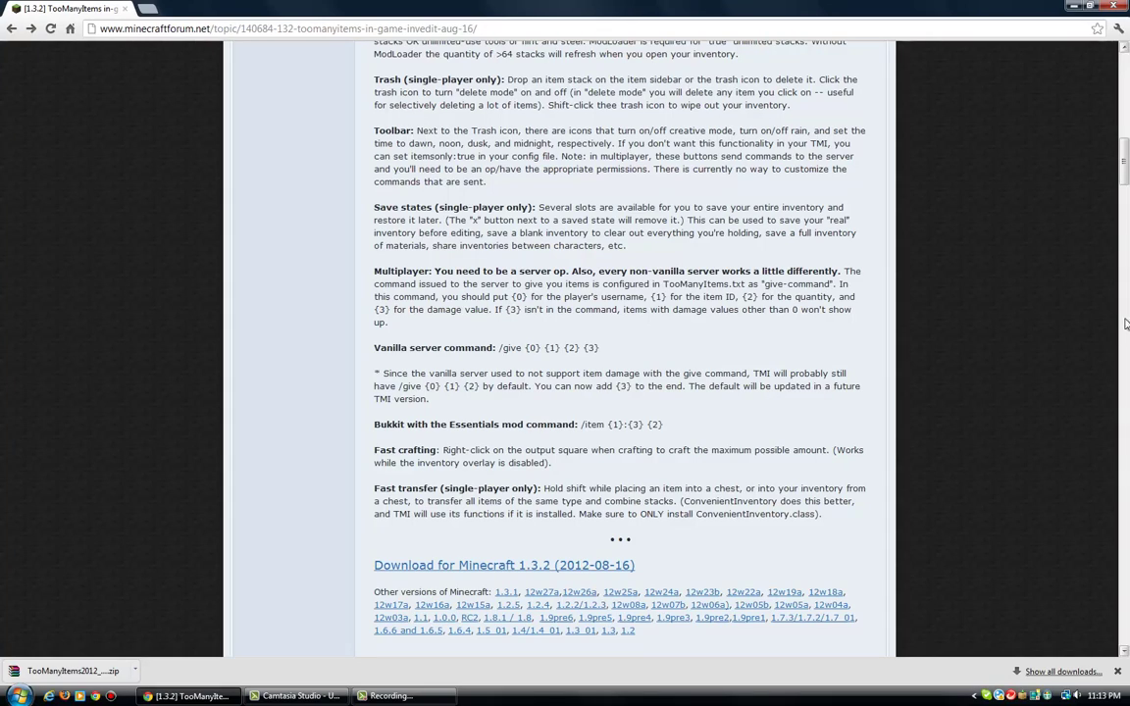
left_click_drag(1124, 166, 1126, 74)
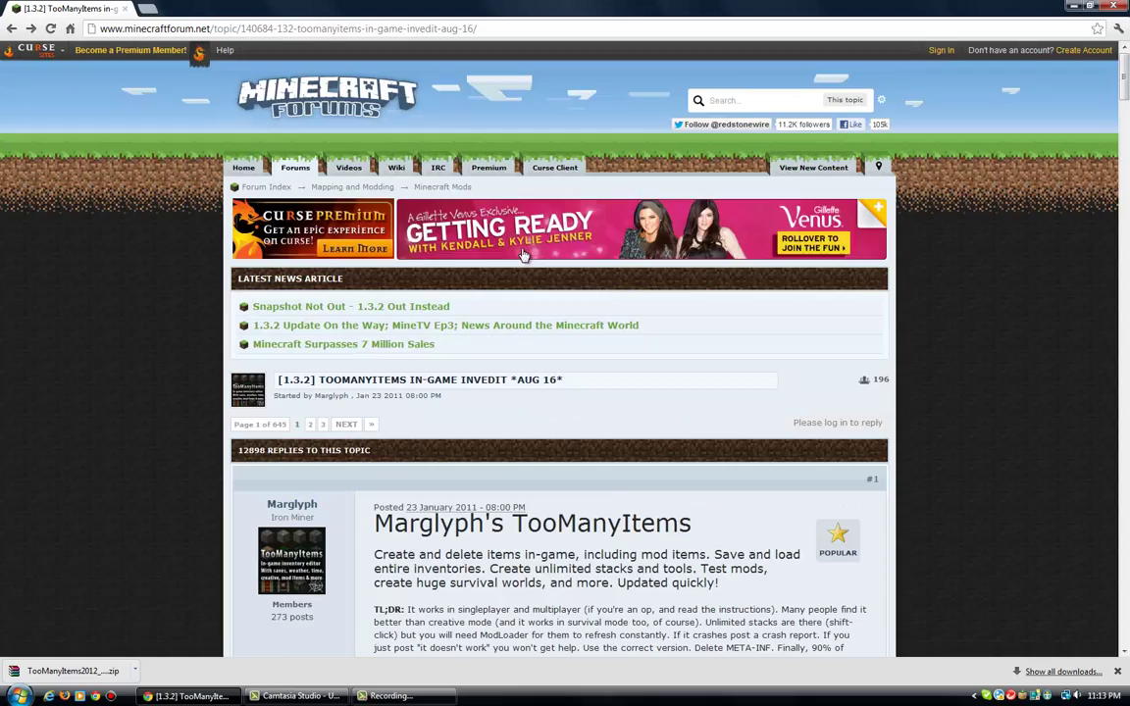
scroll(454, 213, "down", 4)
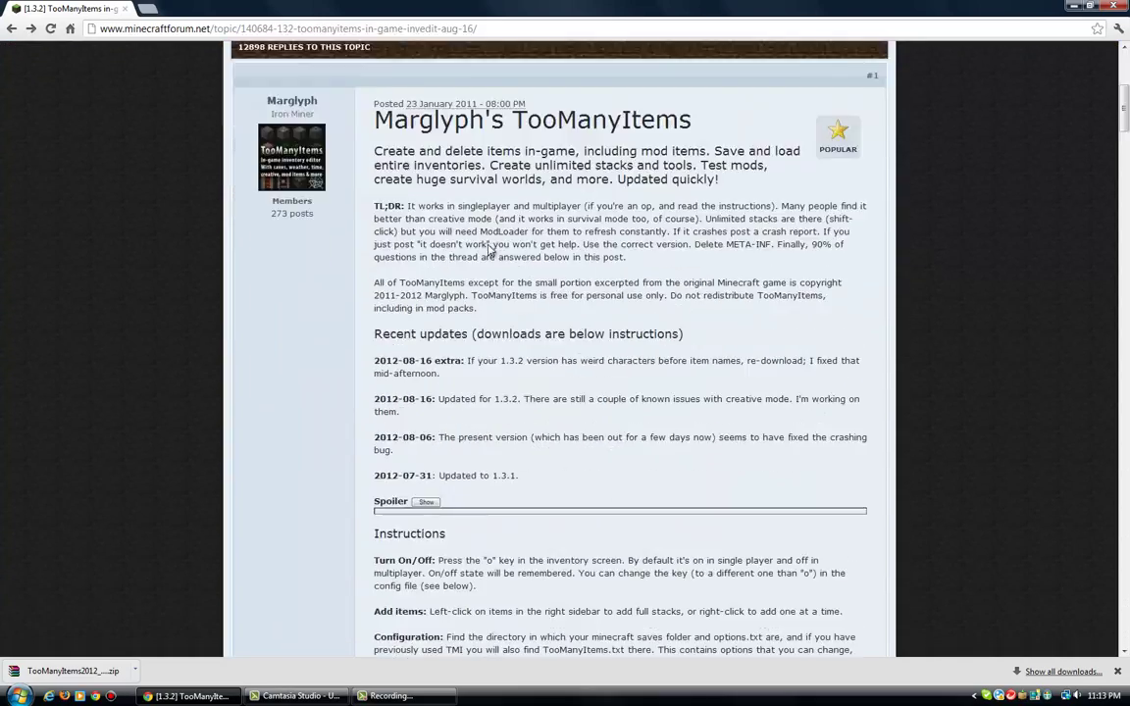
scroll(491, 250, "down", 3)
scroll(488, 248, "down", 6)
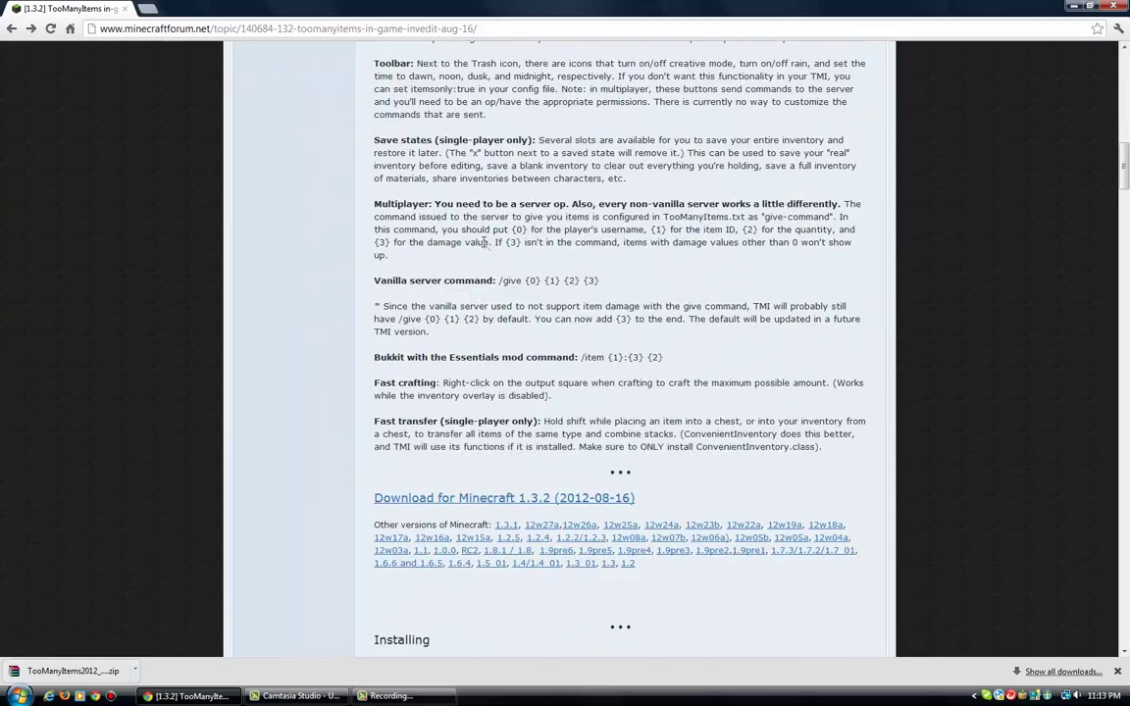
left_click(476, 432)
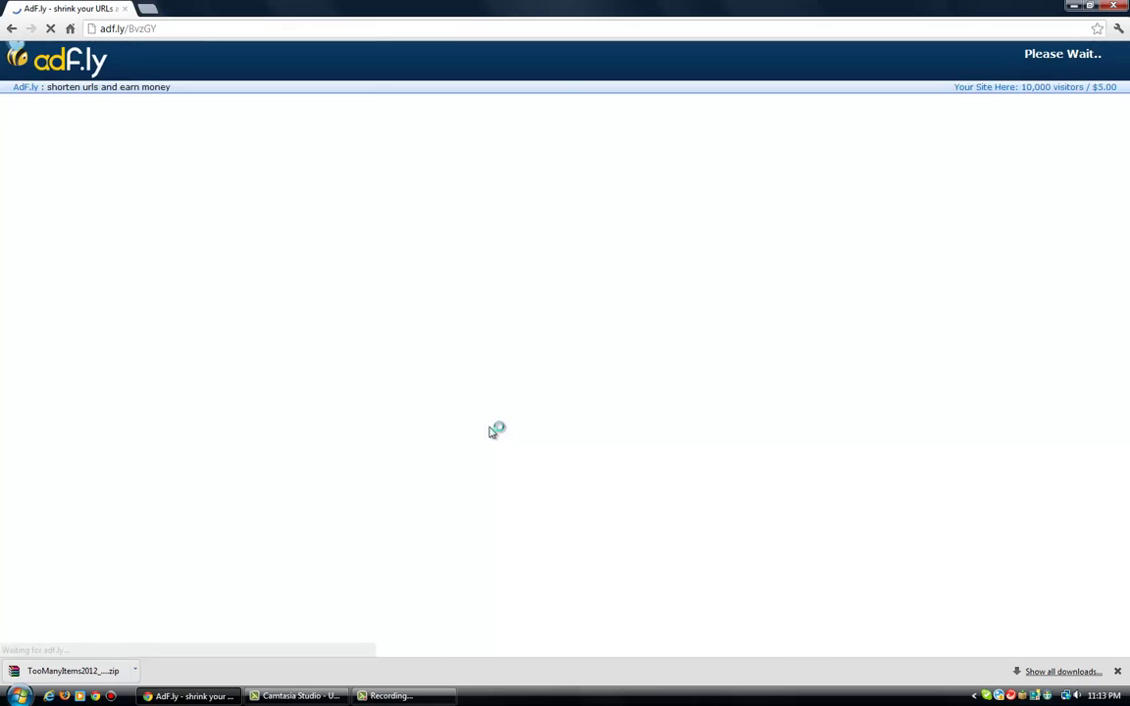
left_click(83, 28)
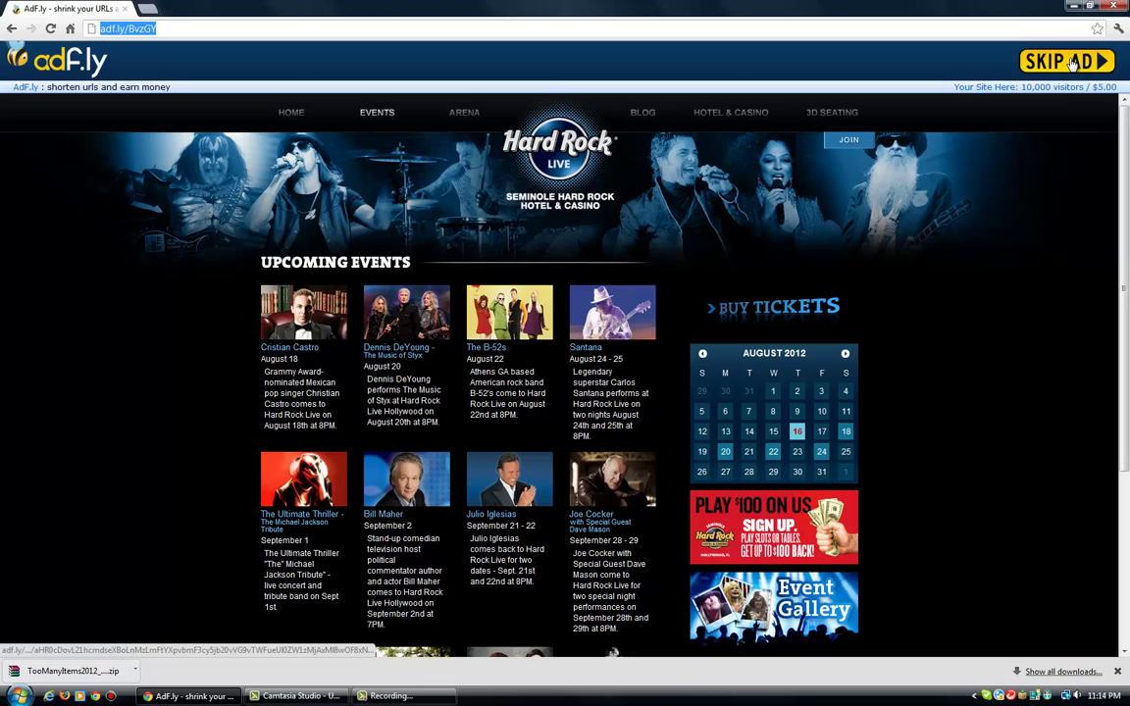
left_click(1074, 62)
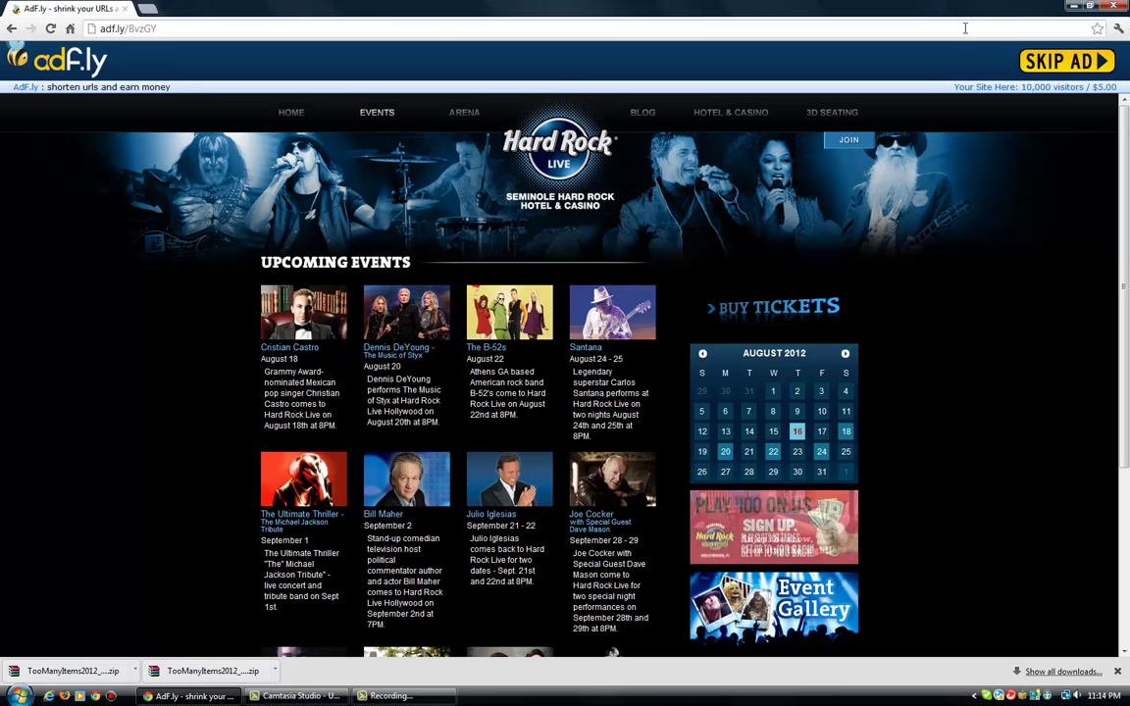
key("alt+F4")
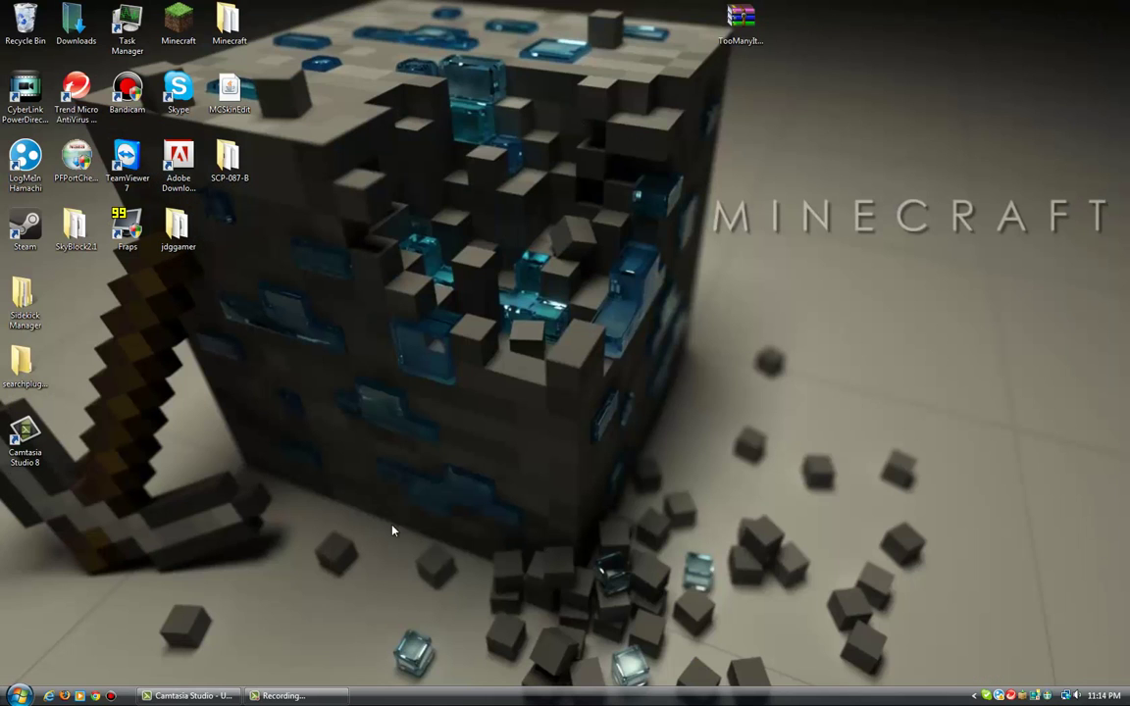
left_click(223, 696)
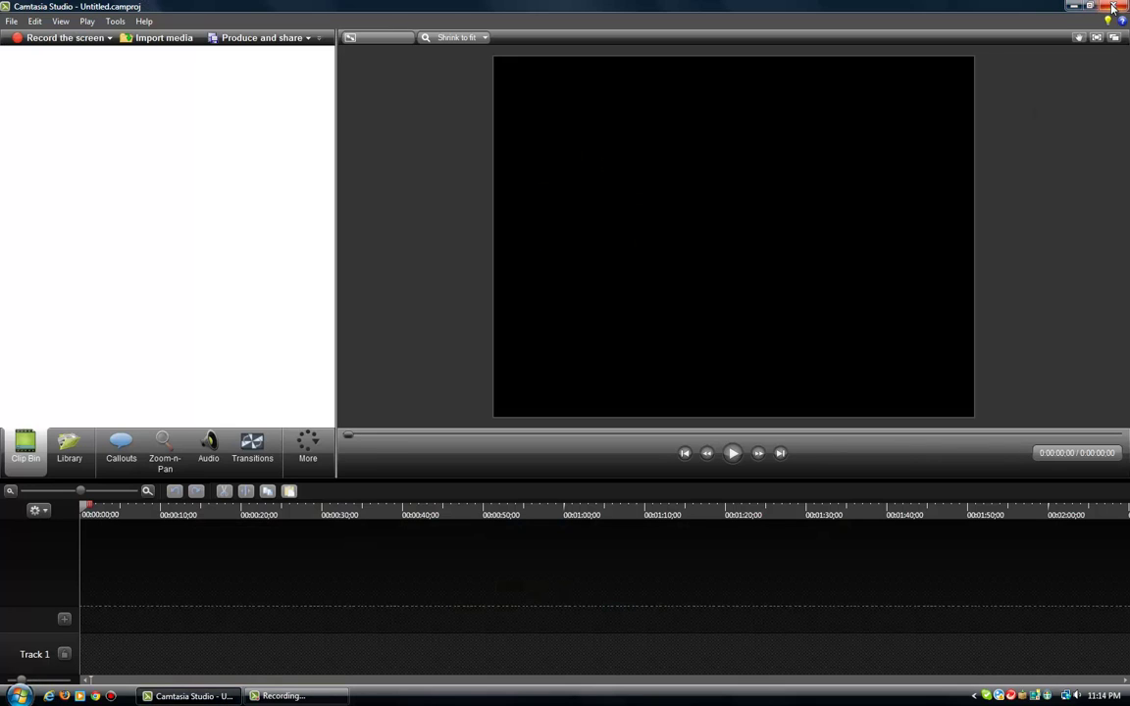
left_click(1074, 6)
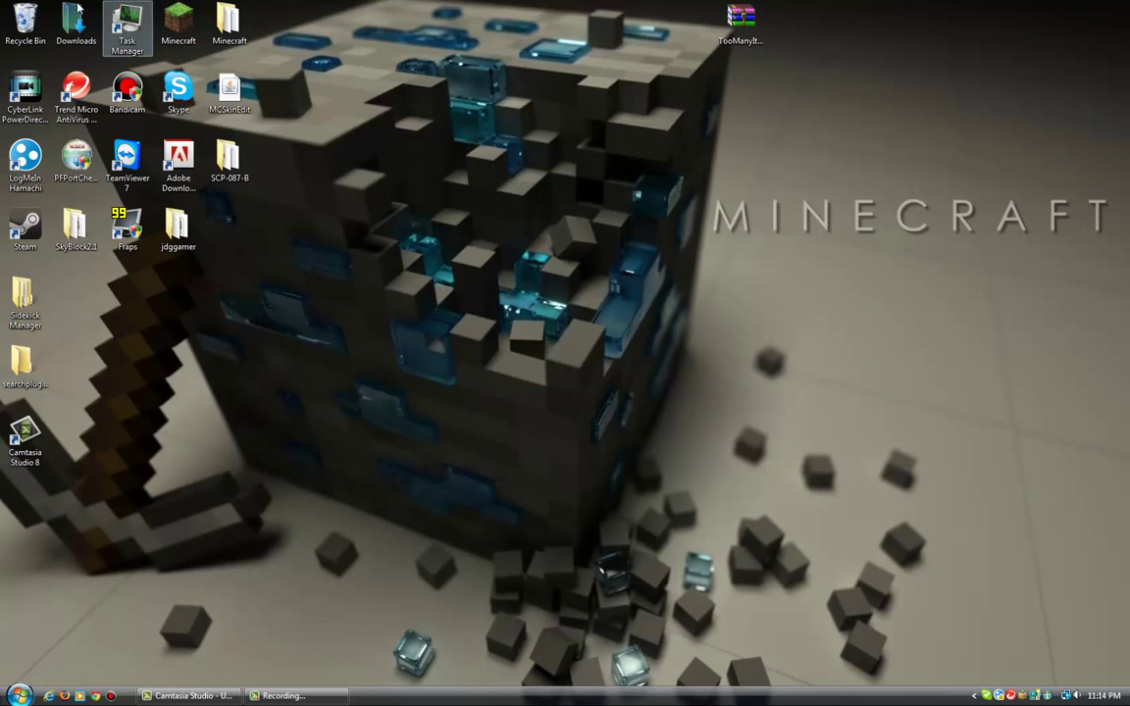
Launch Minecraft from the desktop, log in, and load the first survival world in the singleplayer list
double_click(178, 21)
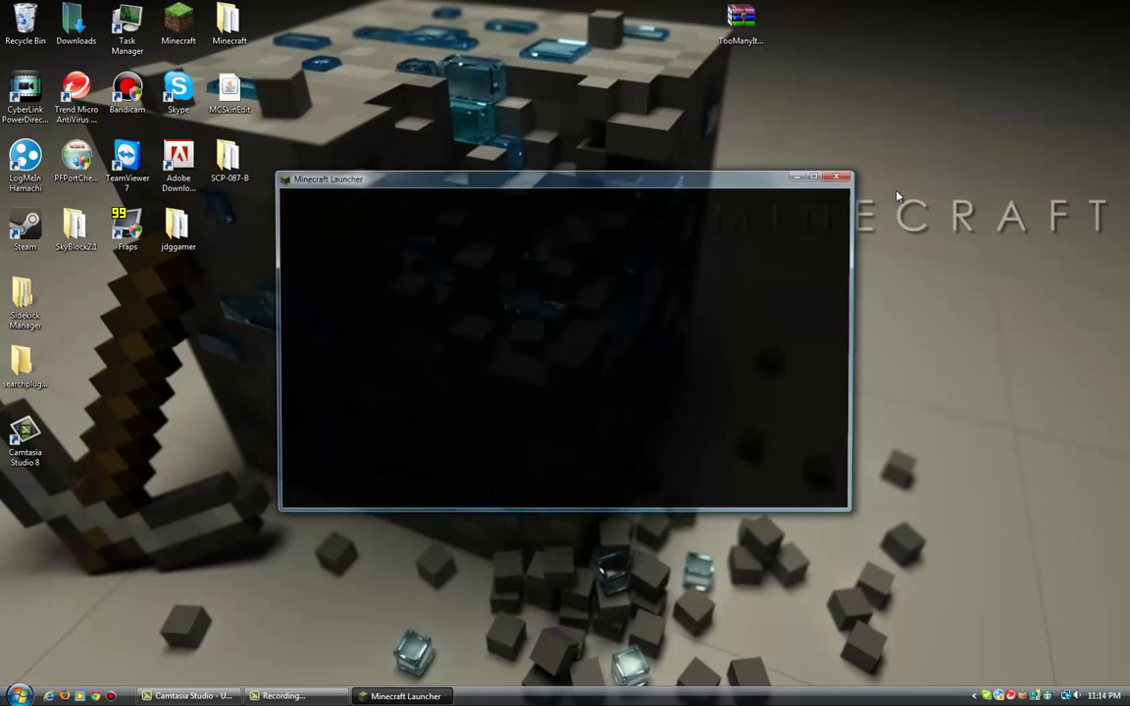
left_click(828, 483)
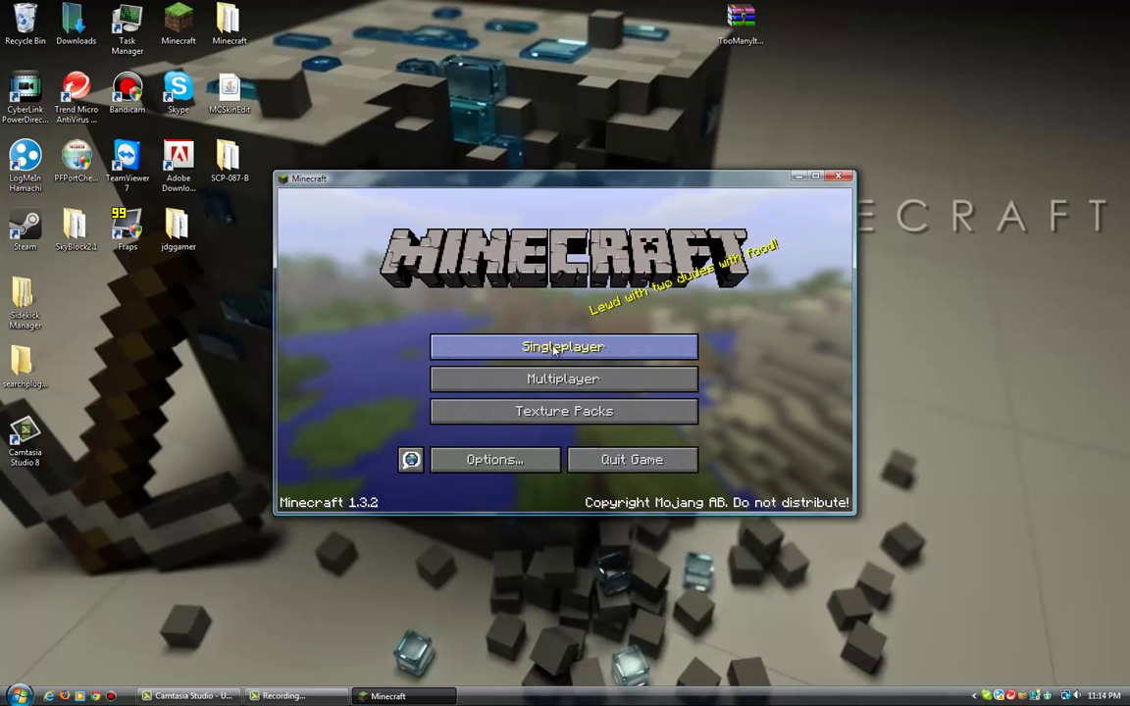
left_click(555, 348)
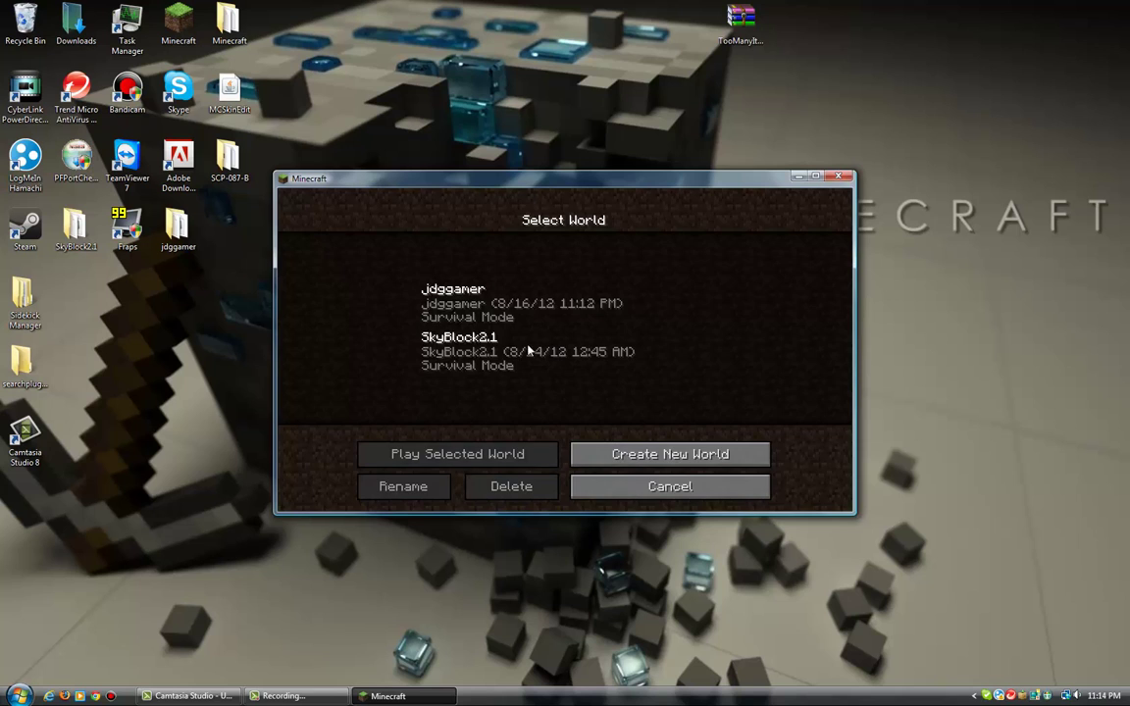
left_click(510, 317)
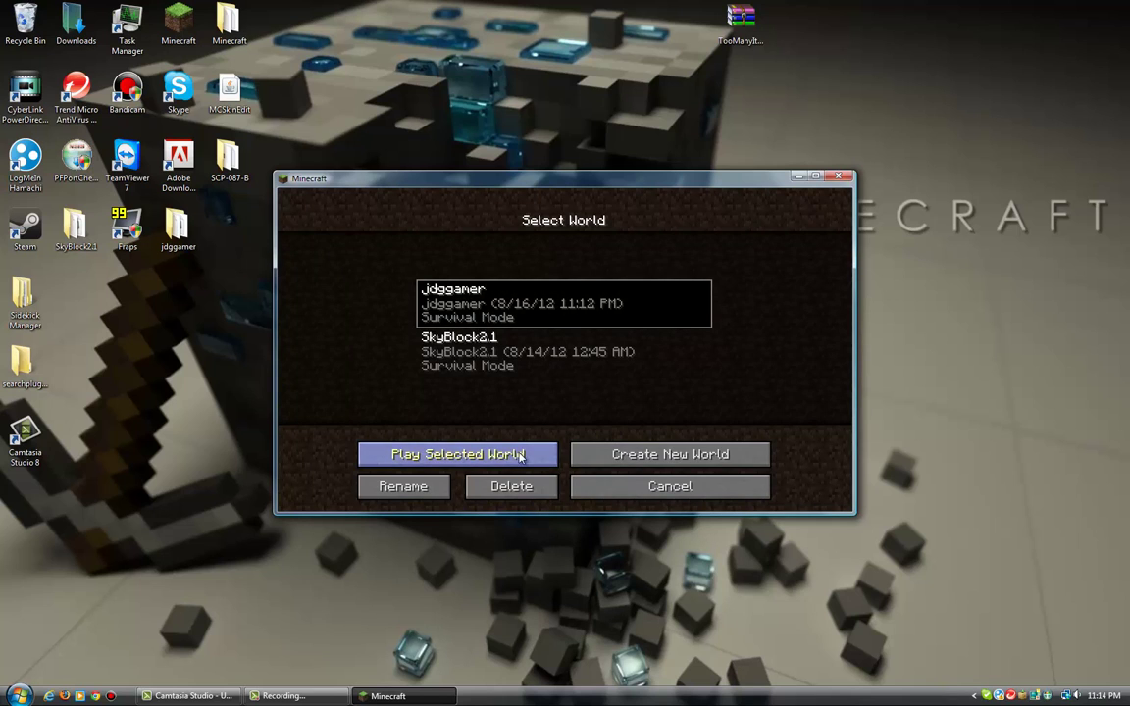
left_click(518, 455)
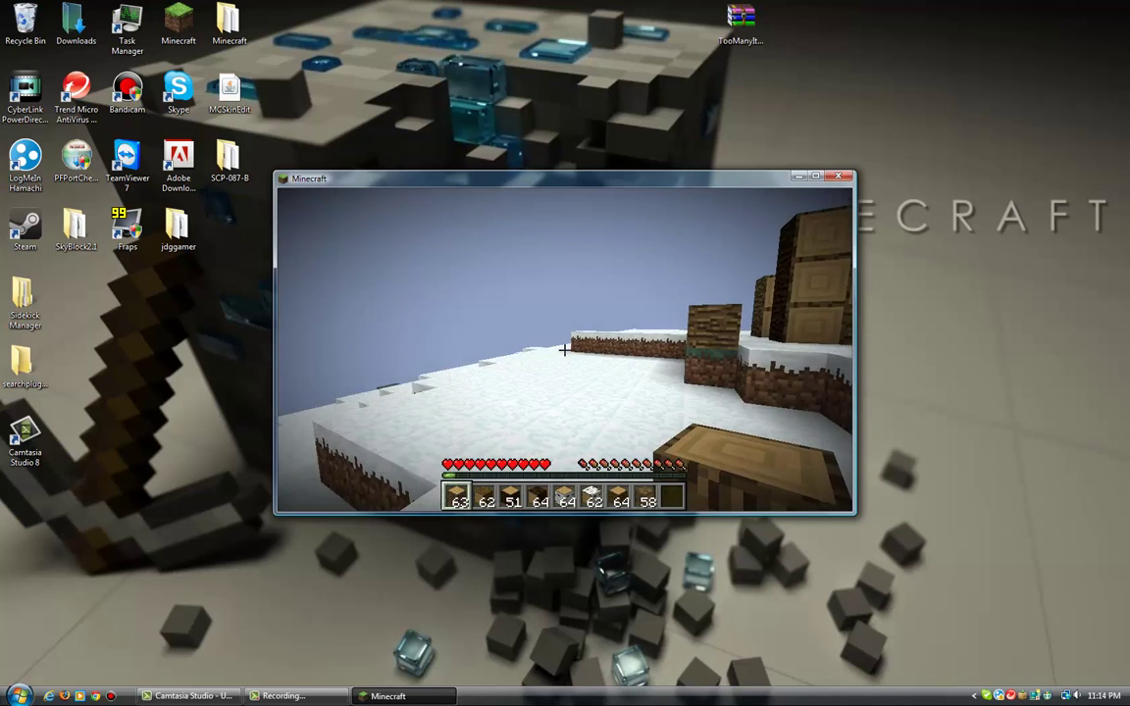
Pause the game to maximize the Minecraft window, and resume playing in the world
key("Escape")
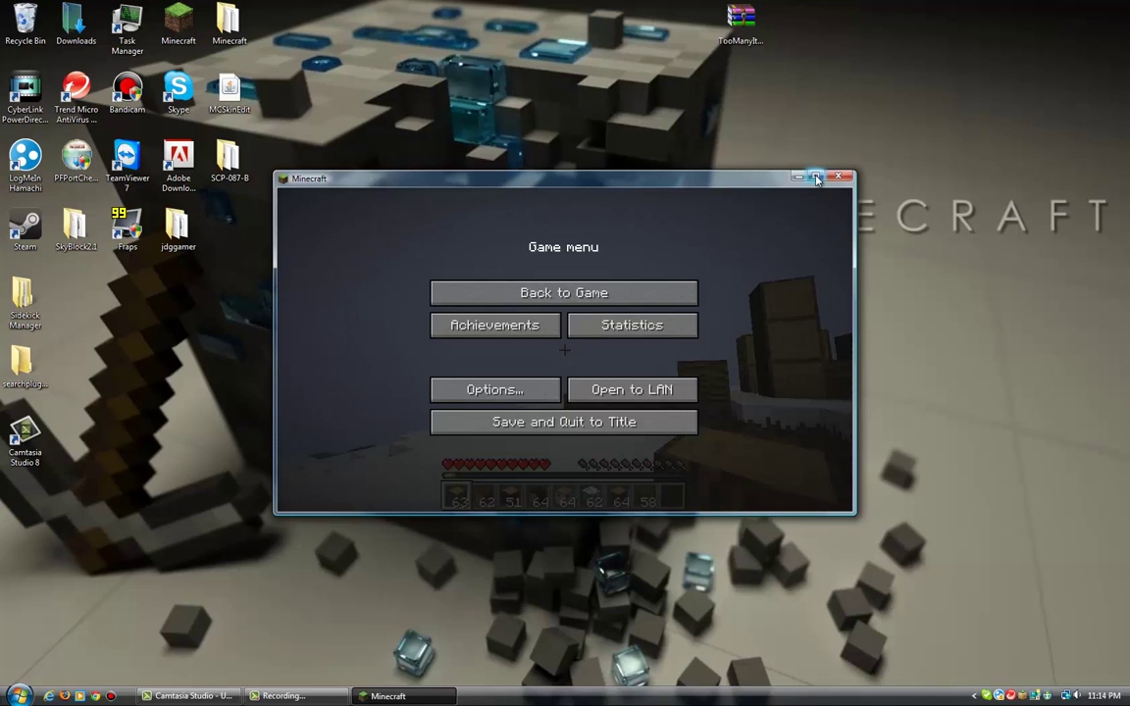
left_click(816, 178)
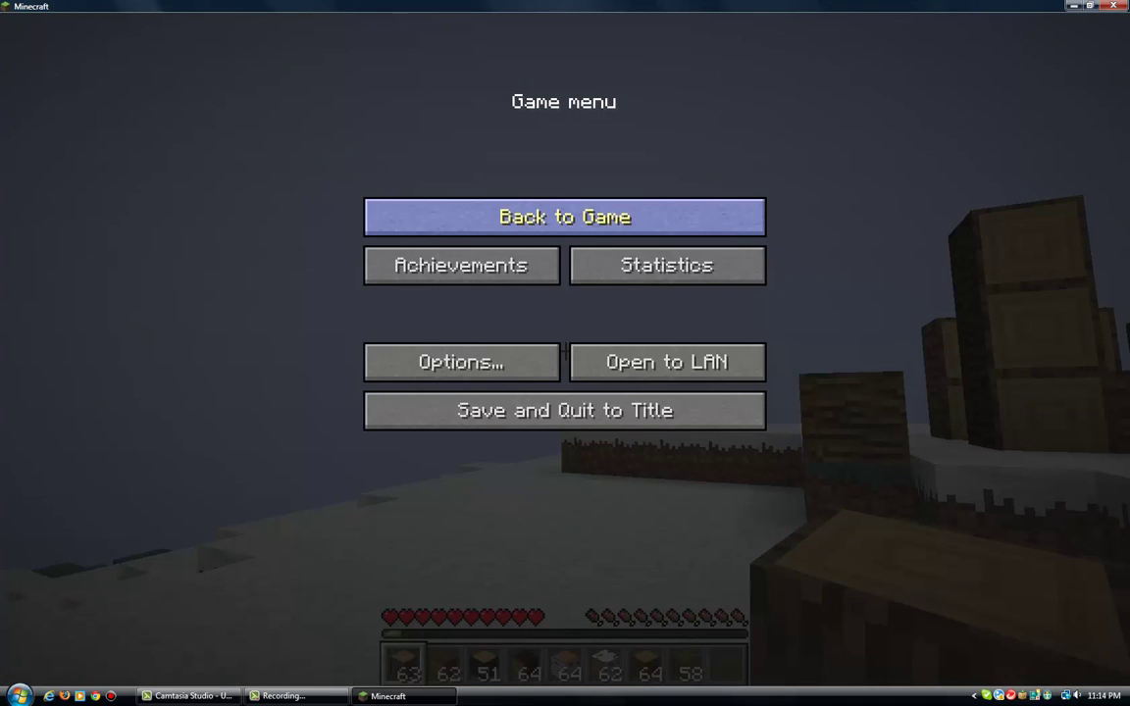
left_click(565, 217)
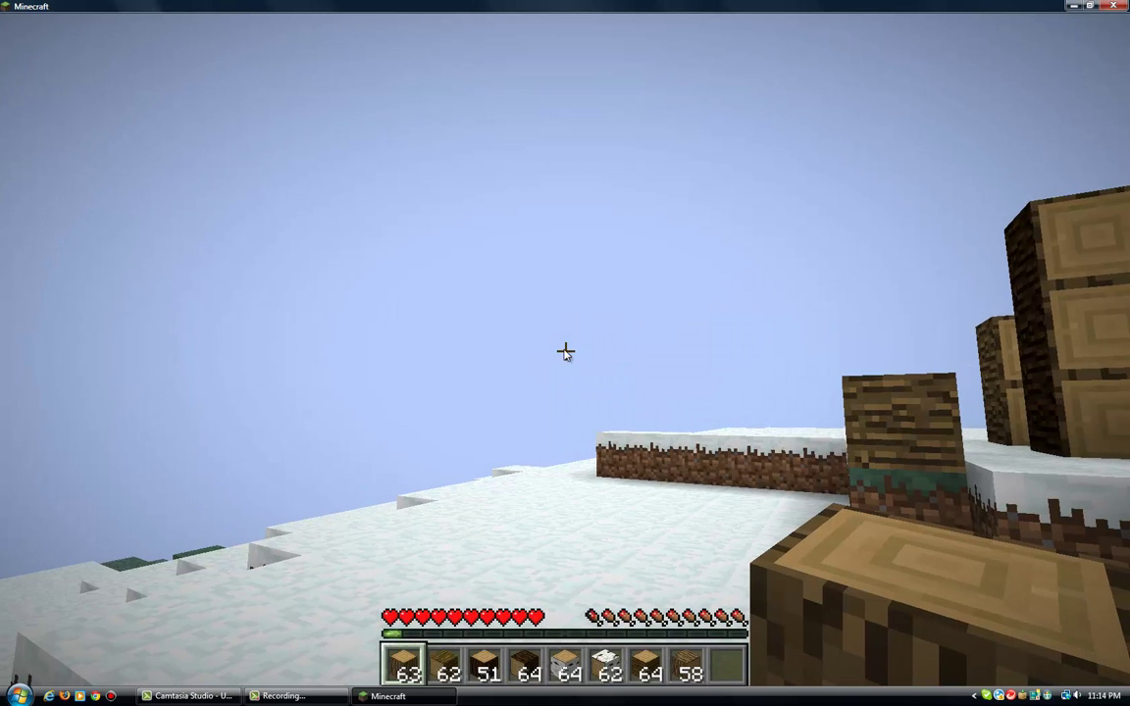
Check the TooManyItems overlay in the player inventory, close it, and walk forward across the snow toward the log blocks
key("e")
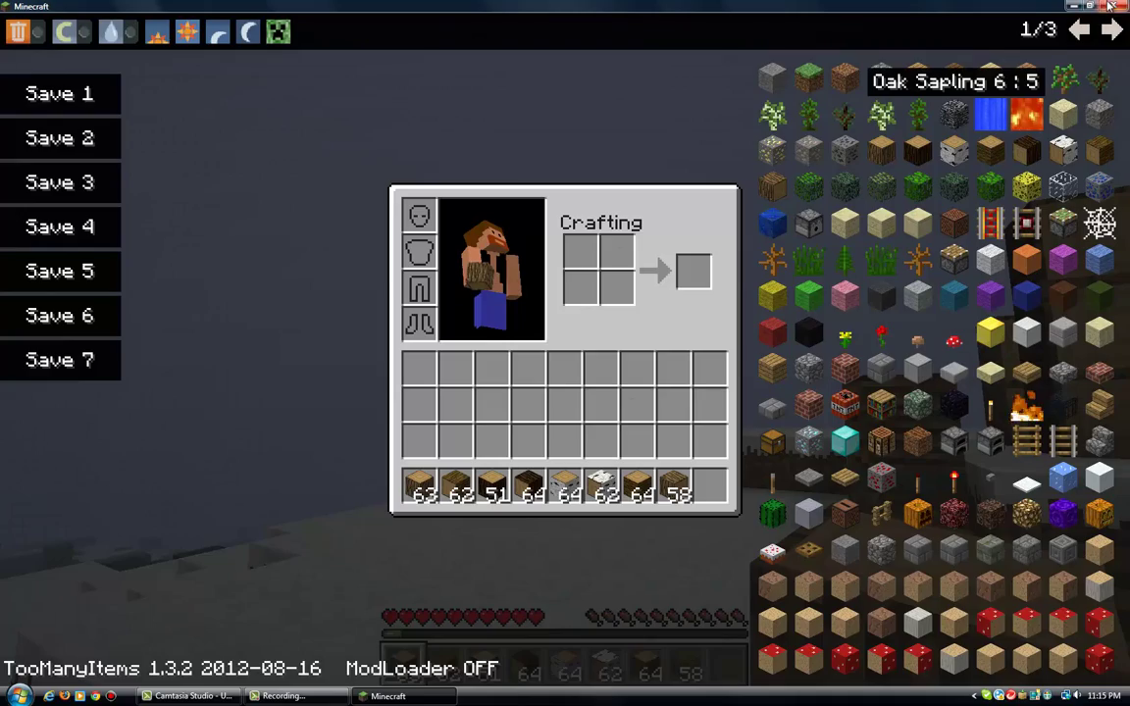
key("e")
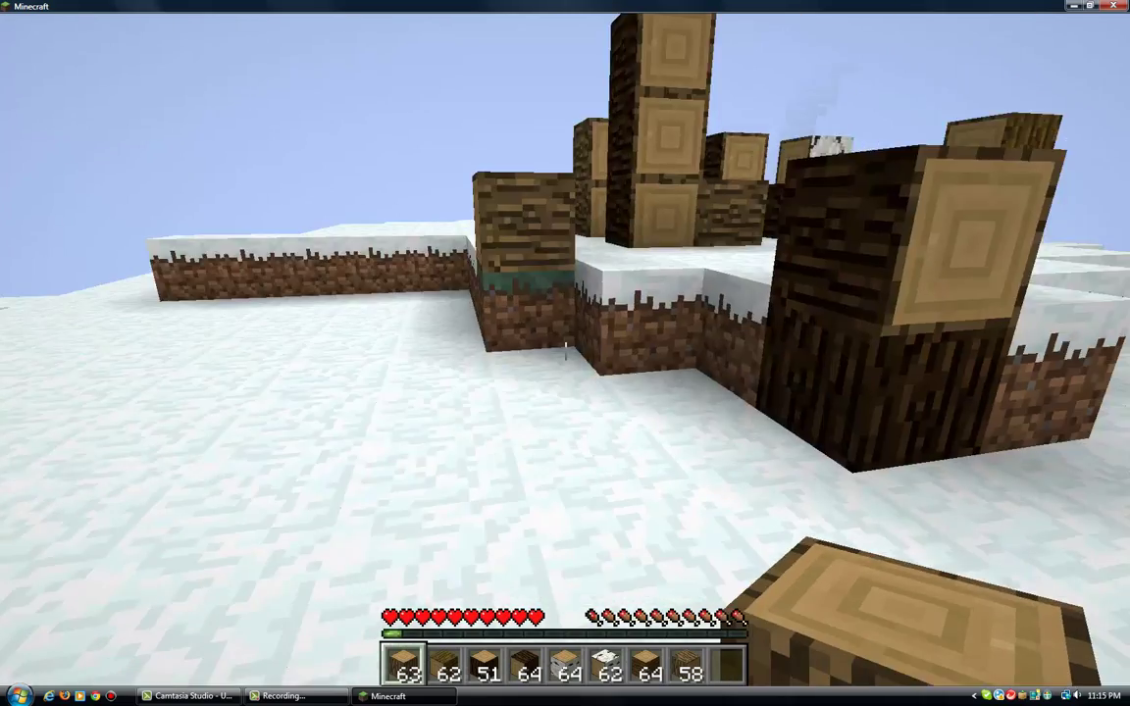
key("w")
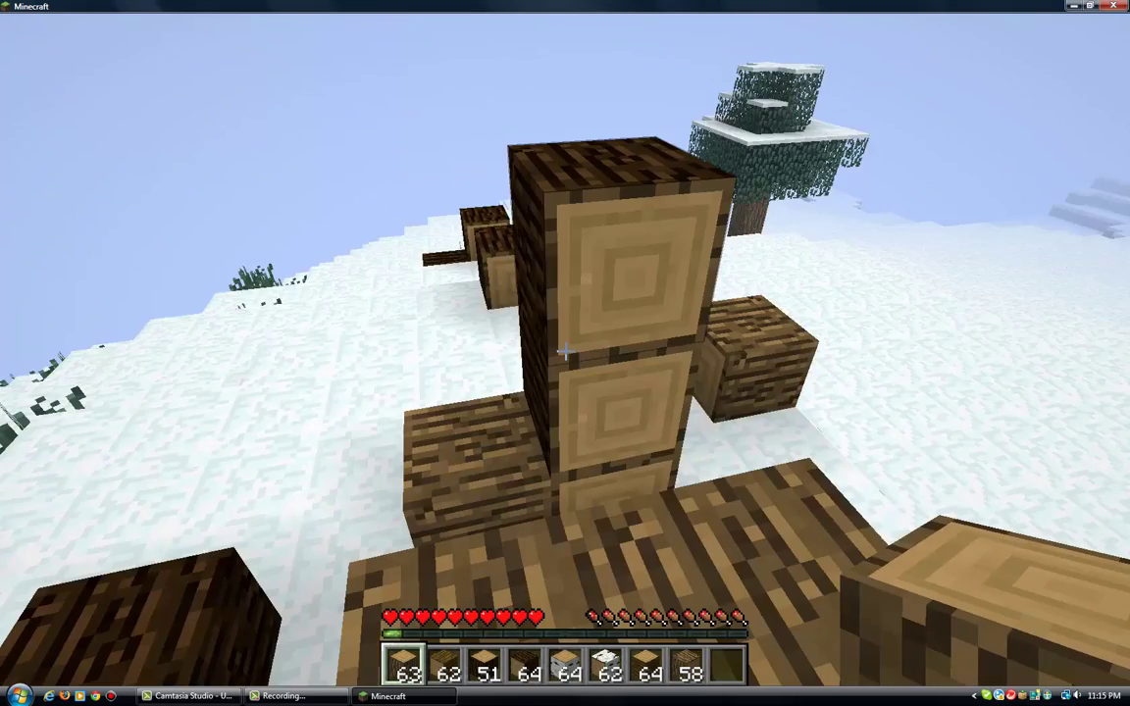
Save and quit the world to the title screen, and close Minecraft
key("Escape")
left_click(517, 416)
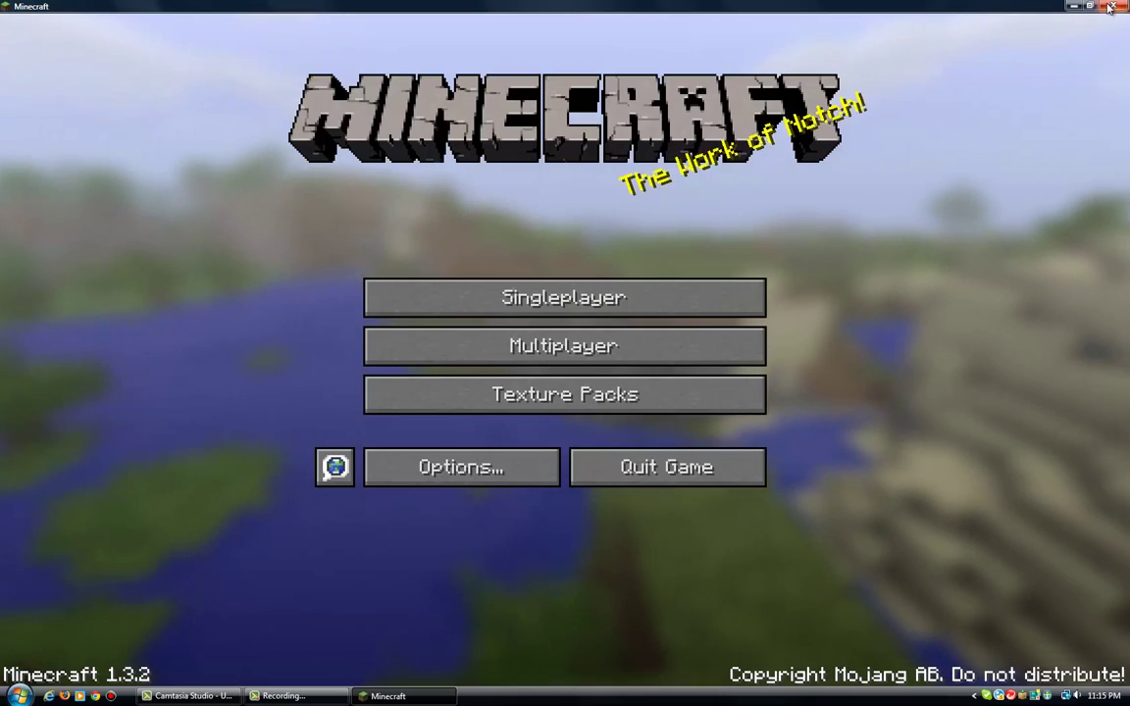
left_click(1113, 6)
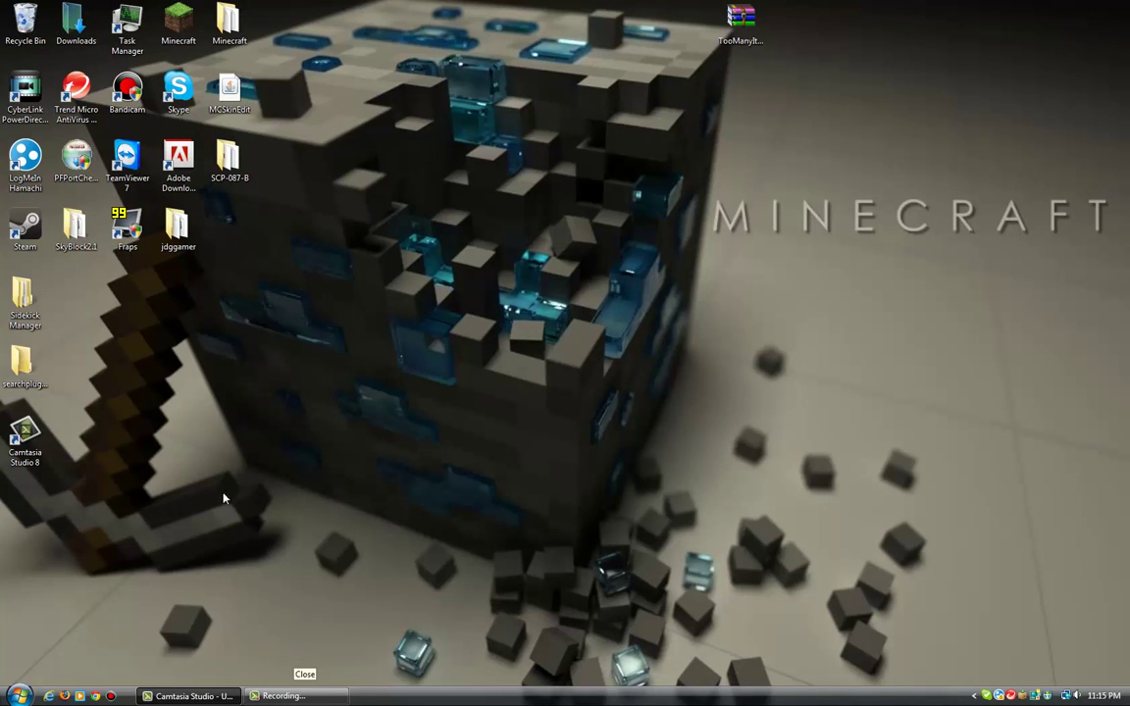
mouse_move(278, 698)
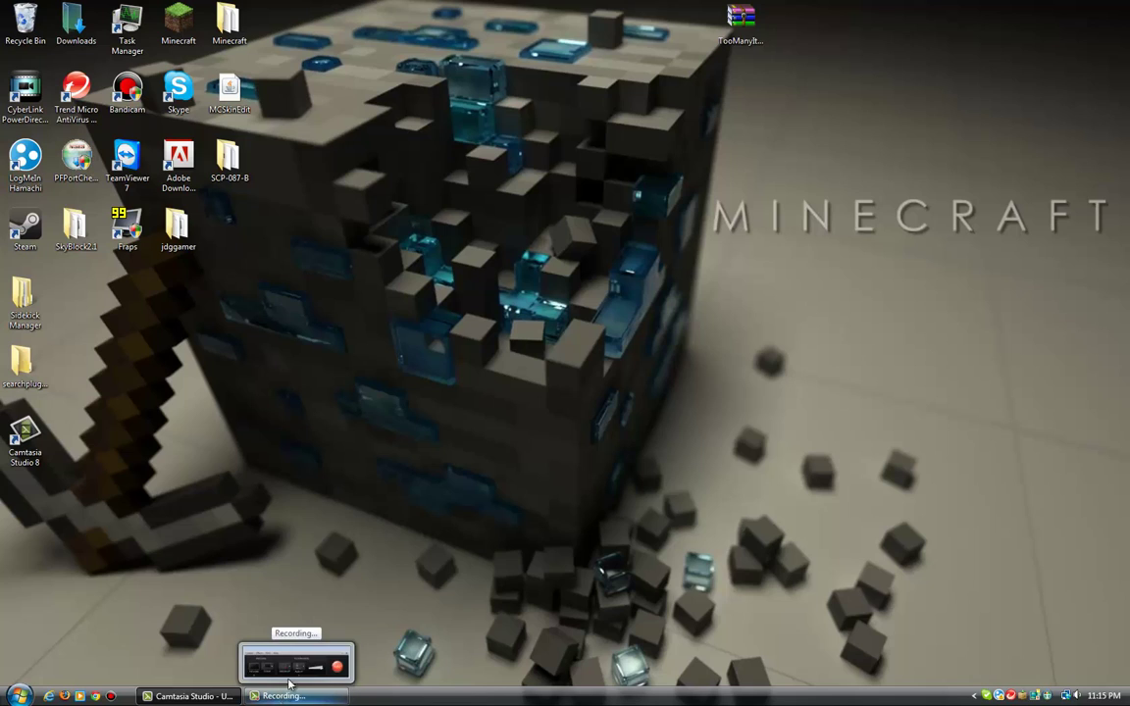
left_click(294, 670)
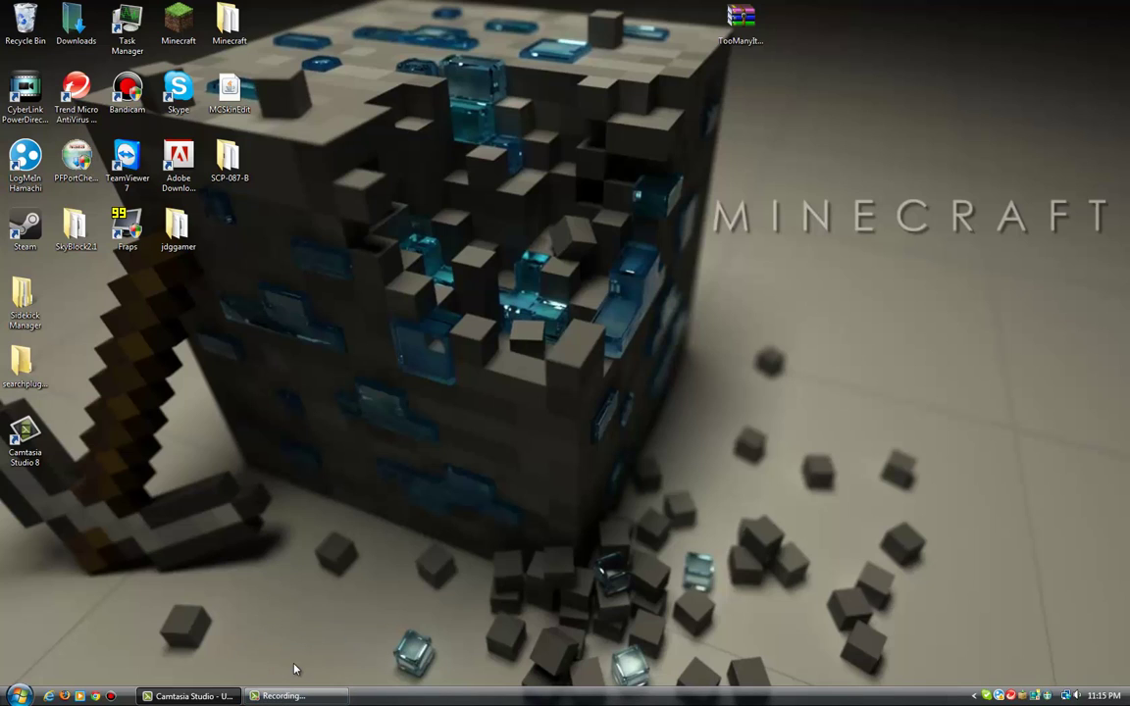